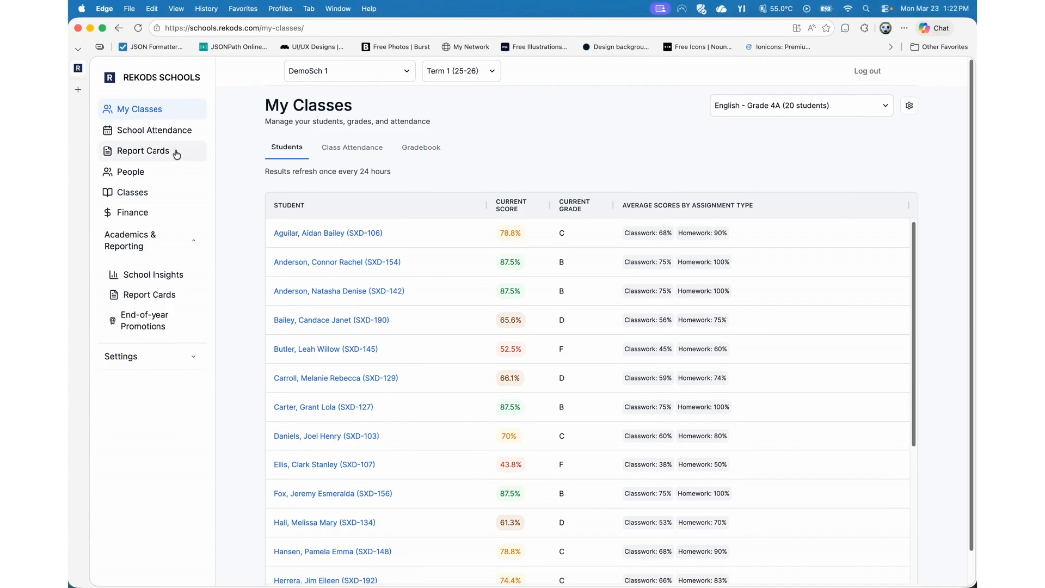
Review the requirements for preparing report card comments, and the class and school attendance pages for Grade 4A.
click(173, 156)
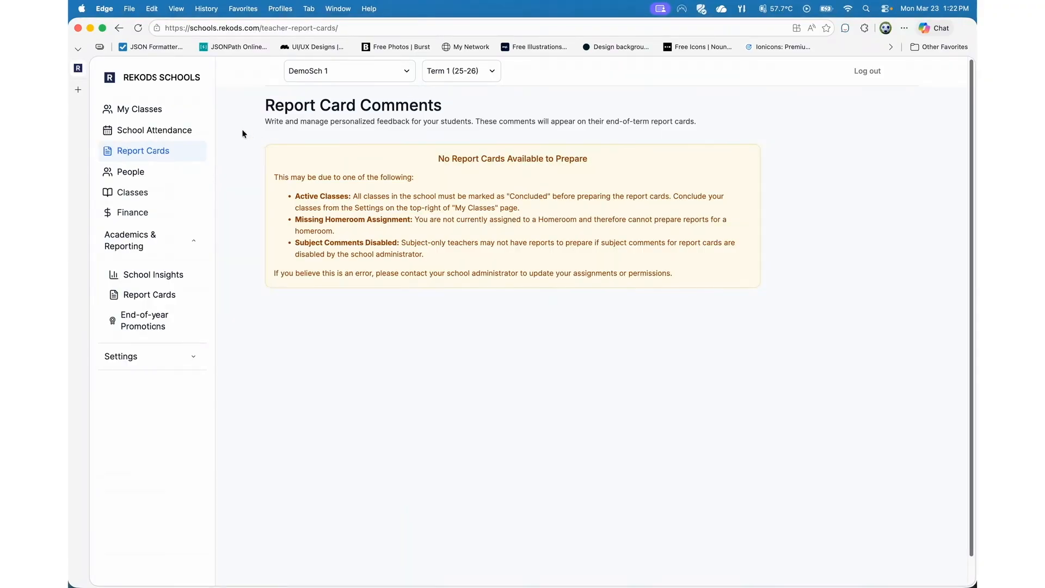
click(167, 114)
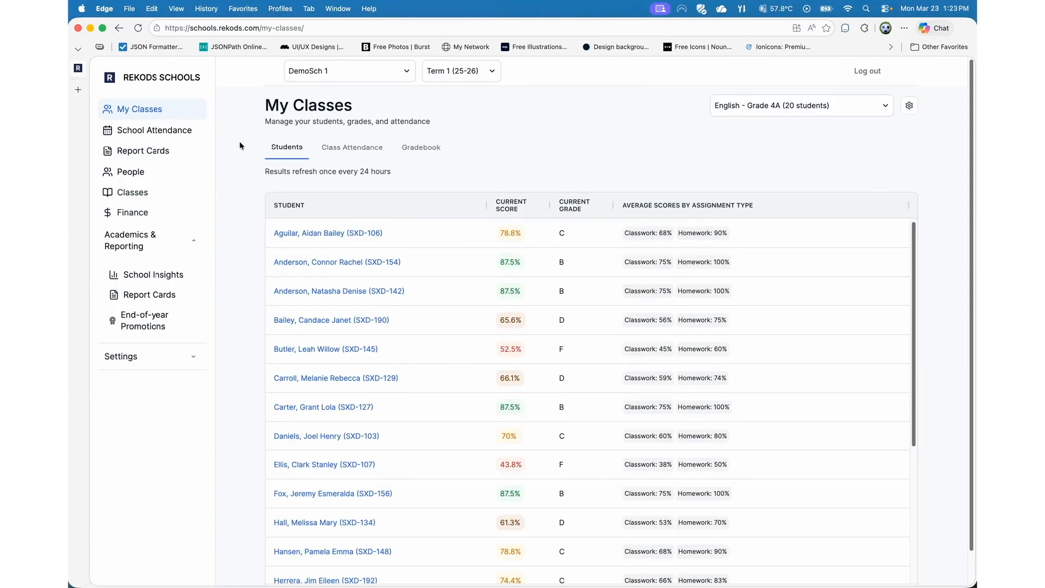
click(346, 149)
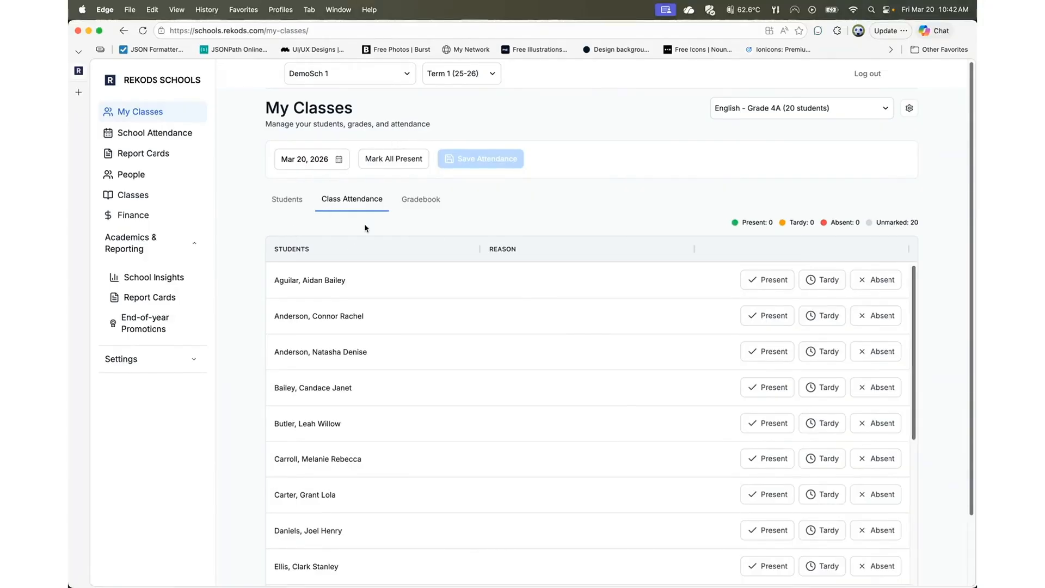
click(185, 136)
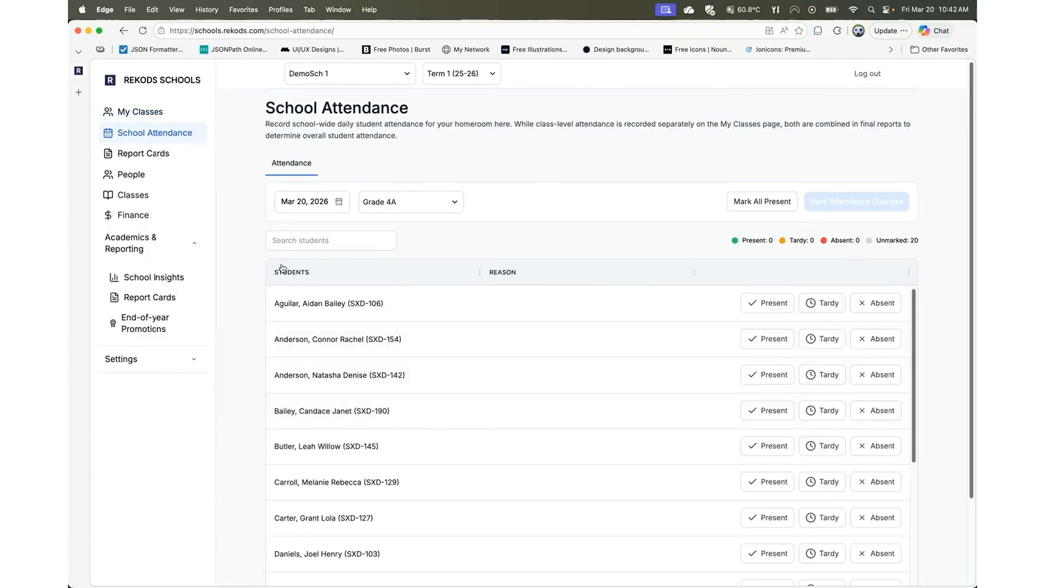
Review the CW 1: Narrative Writing assignment's details in the English - Grade 4A gradebook, and check the list of available classes.
click(159, 118)
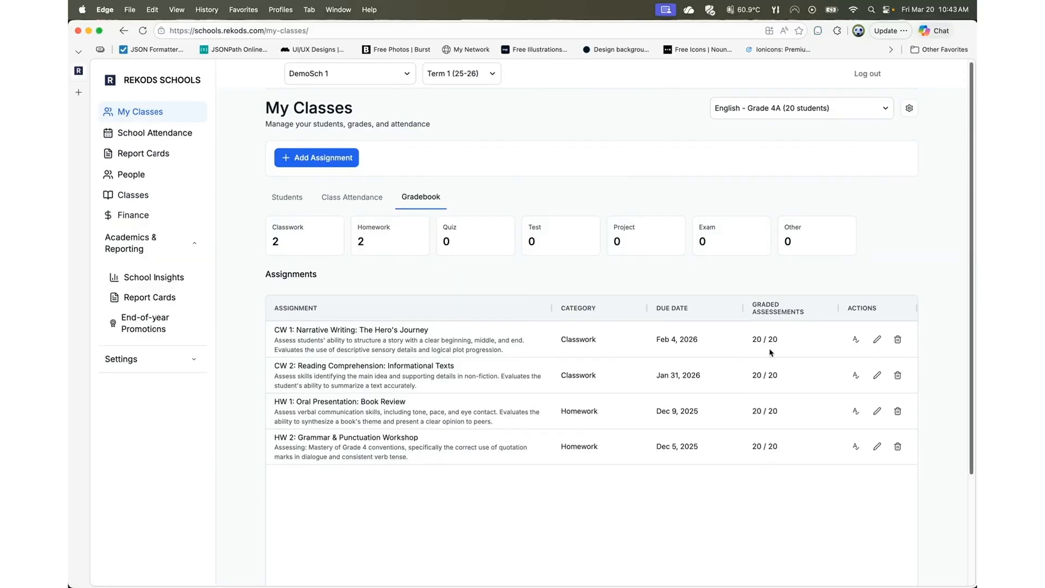
click(879, 343)
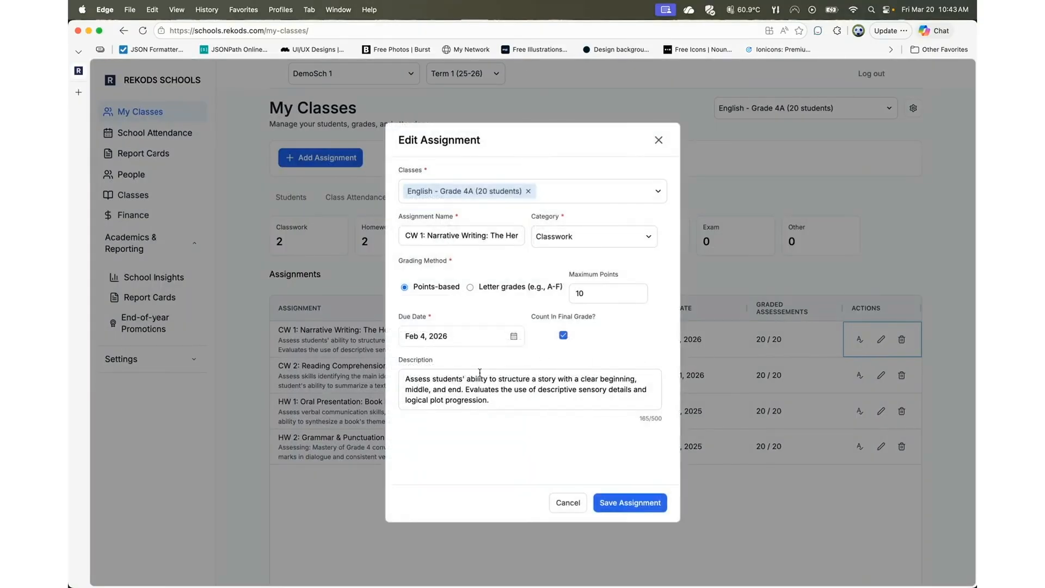
drag(494, 397, 401, 379)
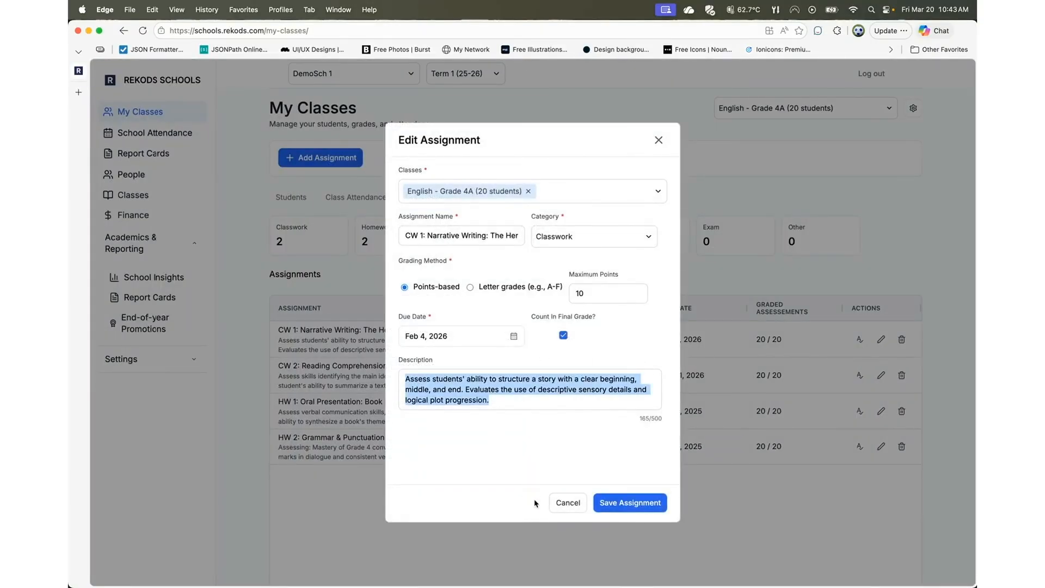
click(558, 503)
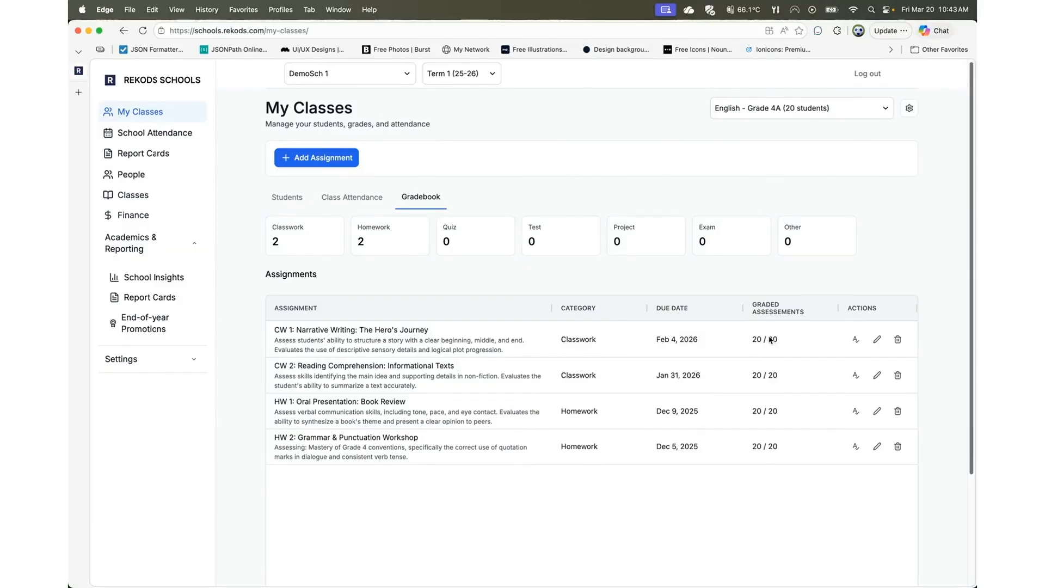
click(805, 110)
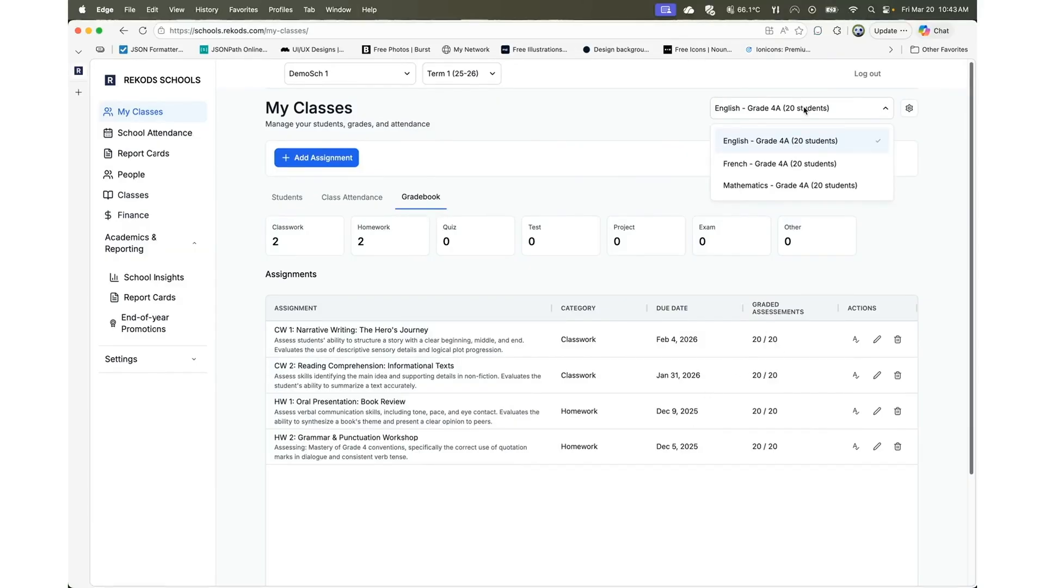
click(788, 292)
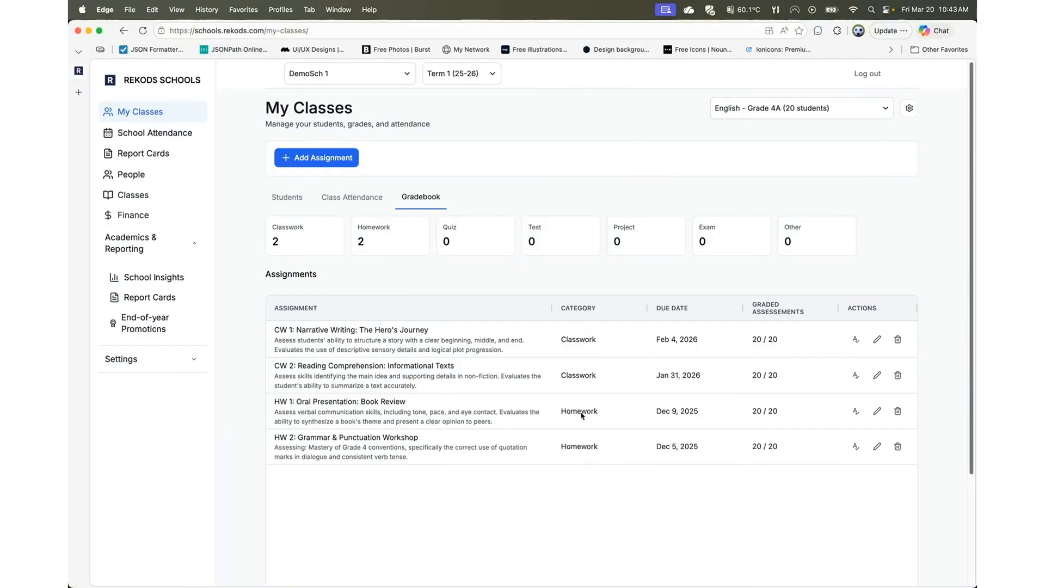
Review the assignment category weights in the English - Grade 4A class details and save the class settings.
click(909, 110)
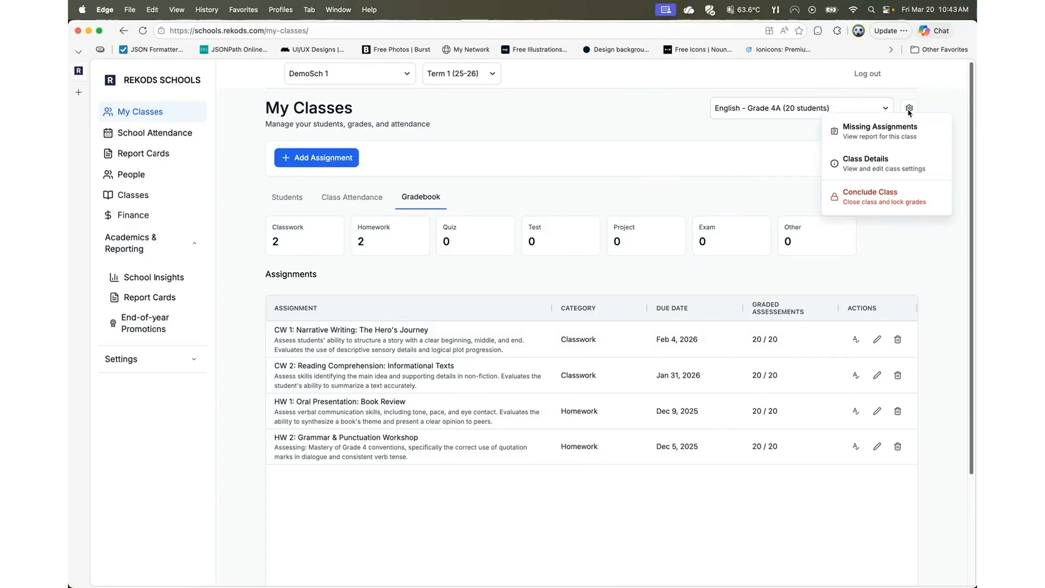
click(887, 159)
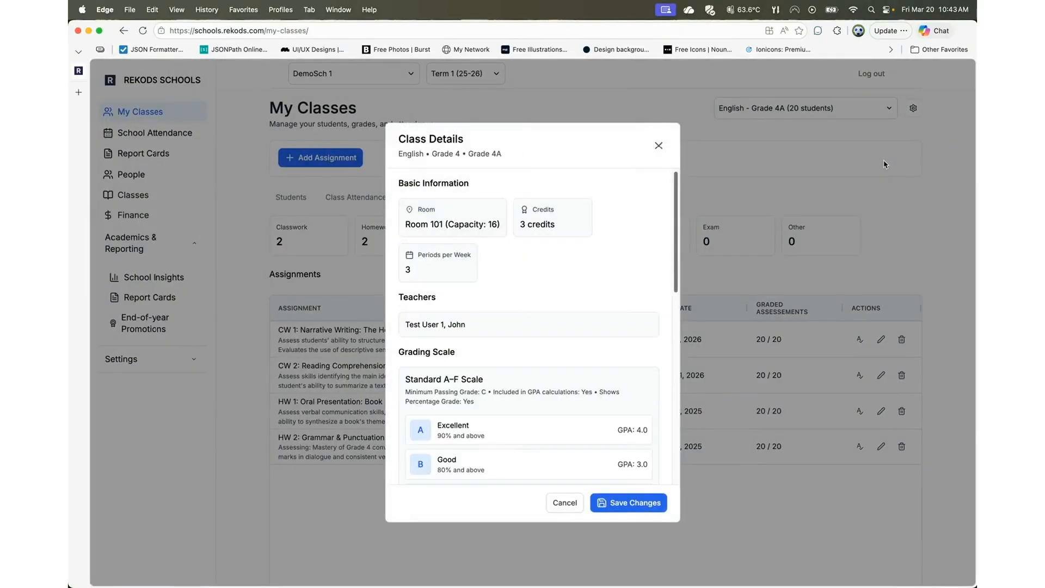
scroll(565, 298, down, 10)
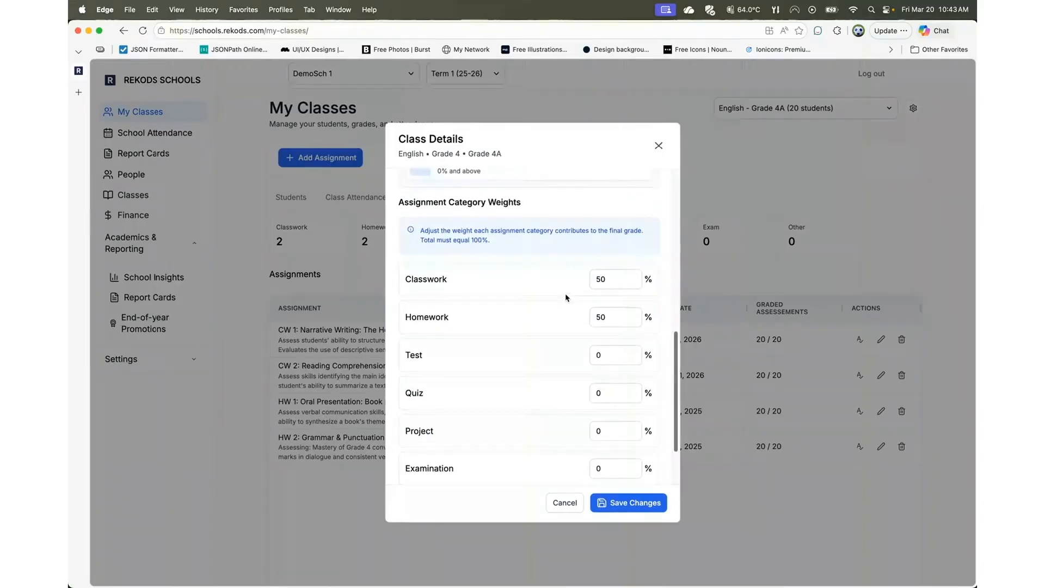
triple_click(504, 201)
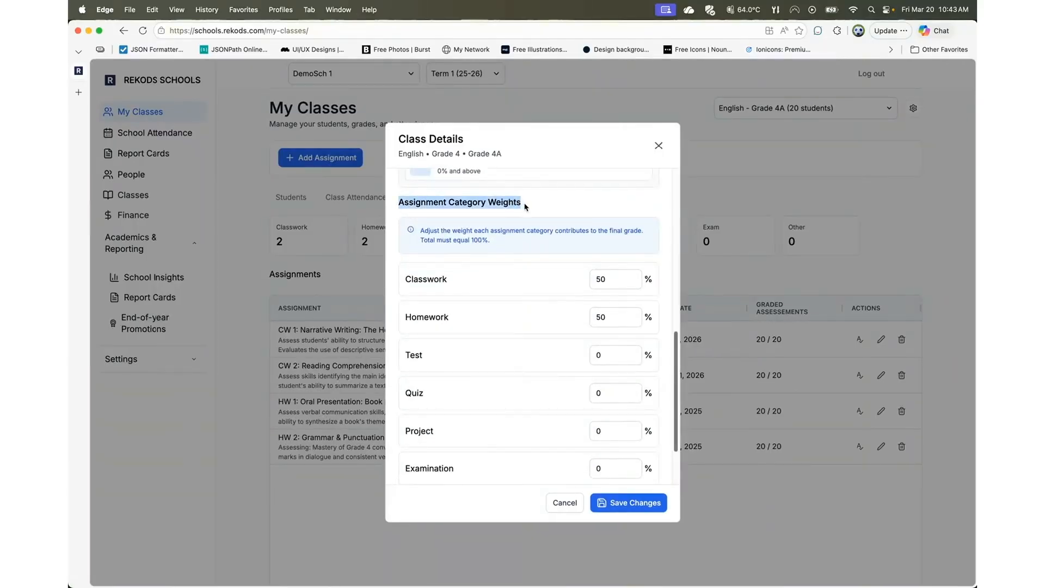
click(514, 283)
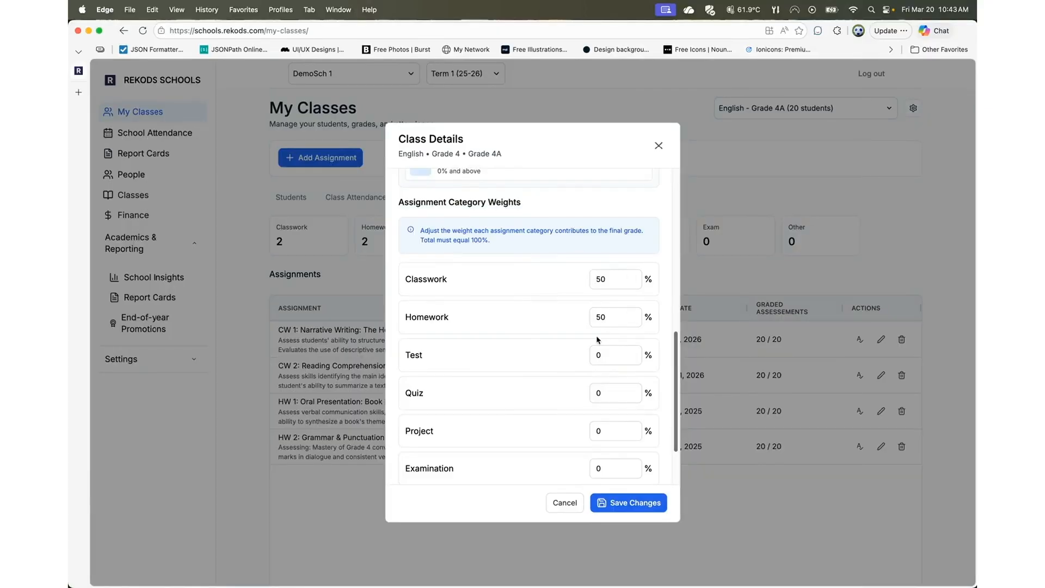
scroll(599, 339, down, 3)
scroll(626, 468, up, 1)
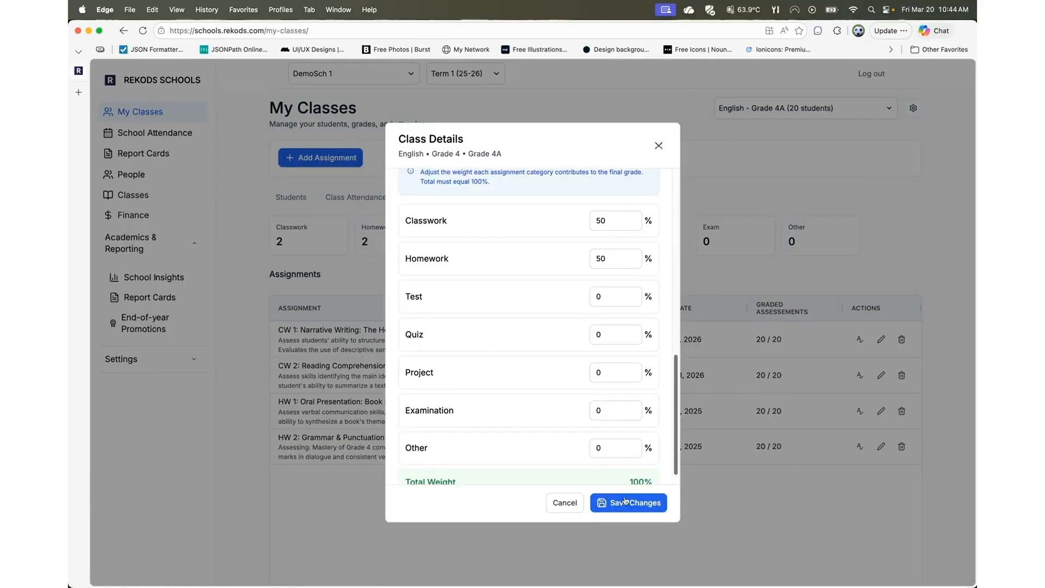
click(626, 504)
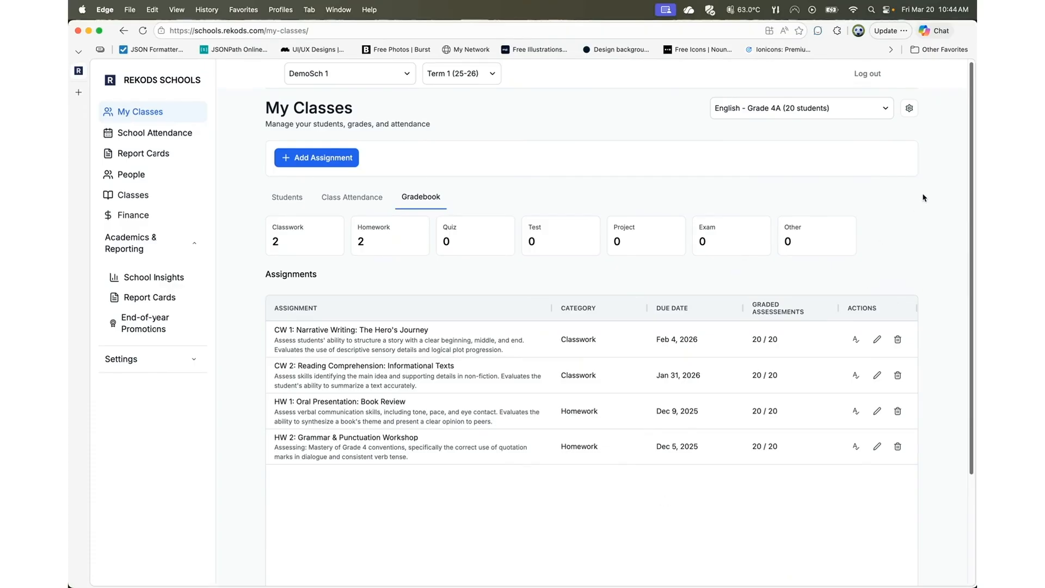
Conclude the English - Grade 4A class to lock its attendance, grades and assignments.
click(846, 111)
click(845, 111)
click(845, 110)
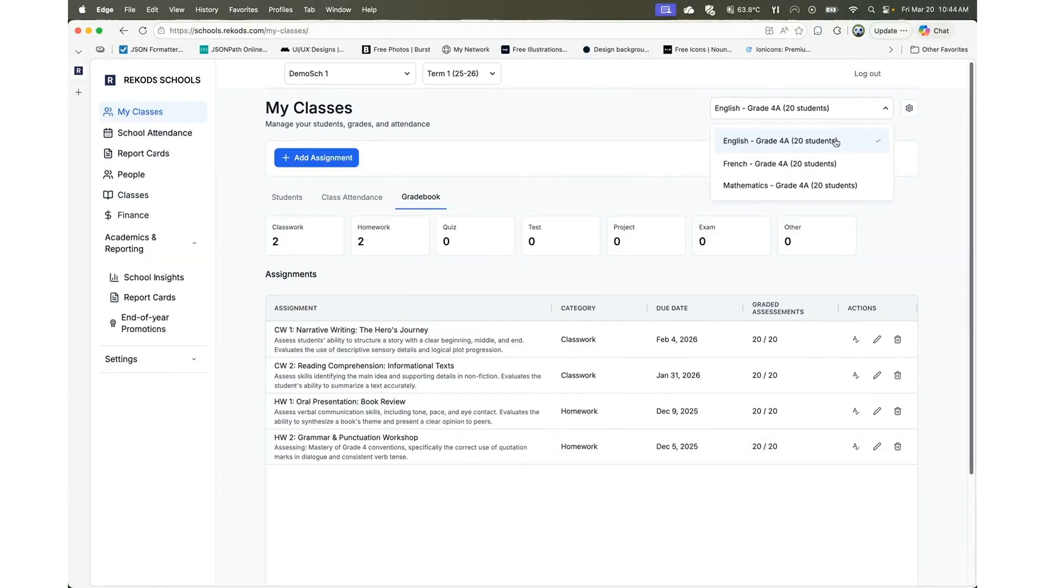
click(906, 136)
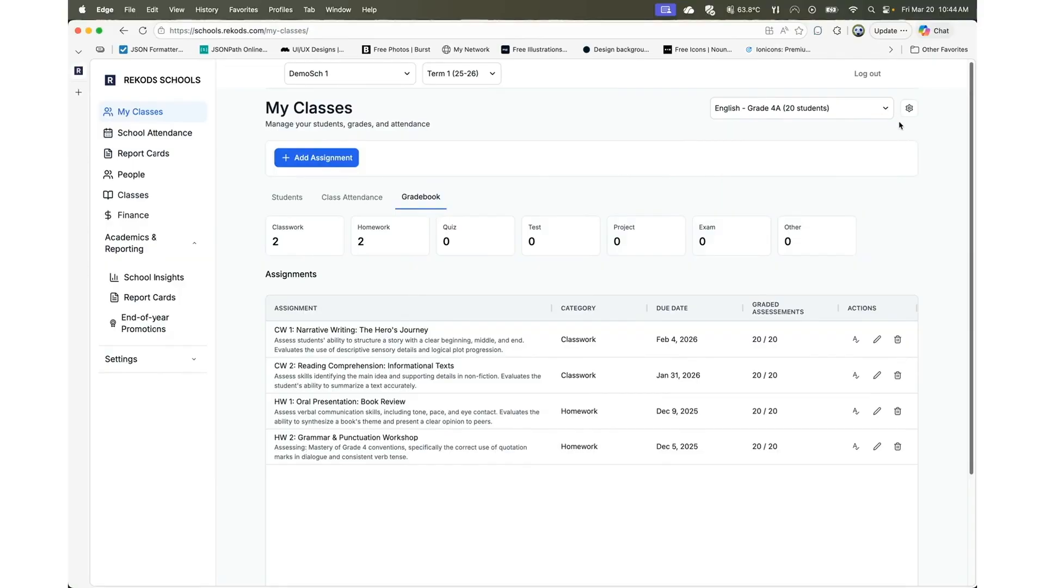
click(909, 109)
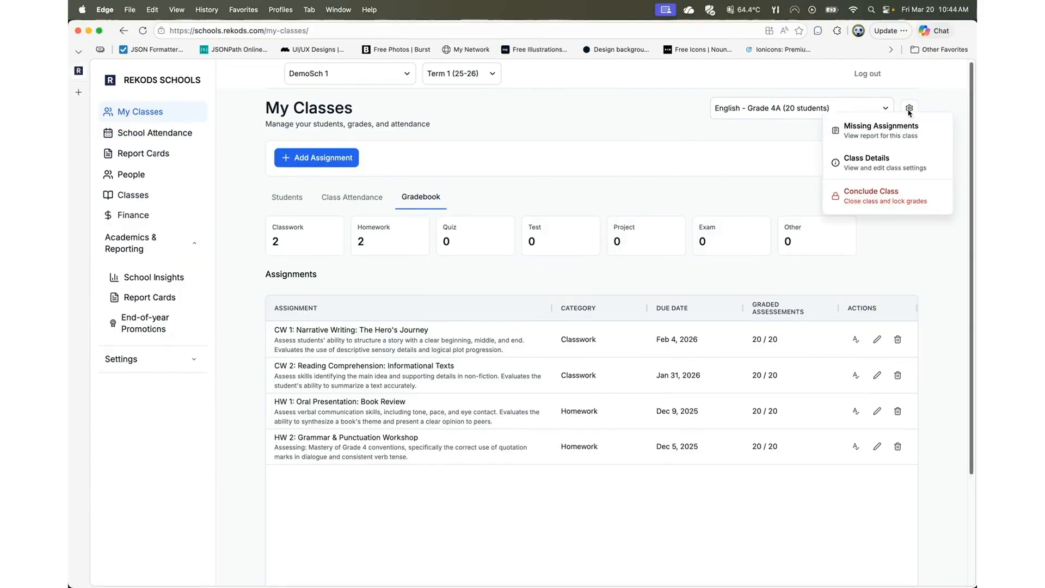
click(886, 198)
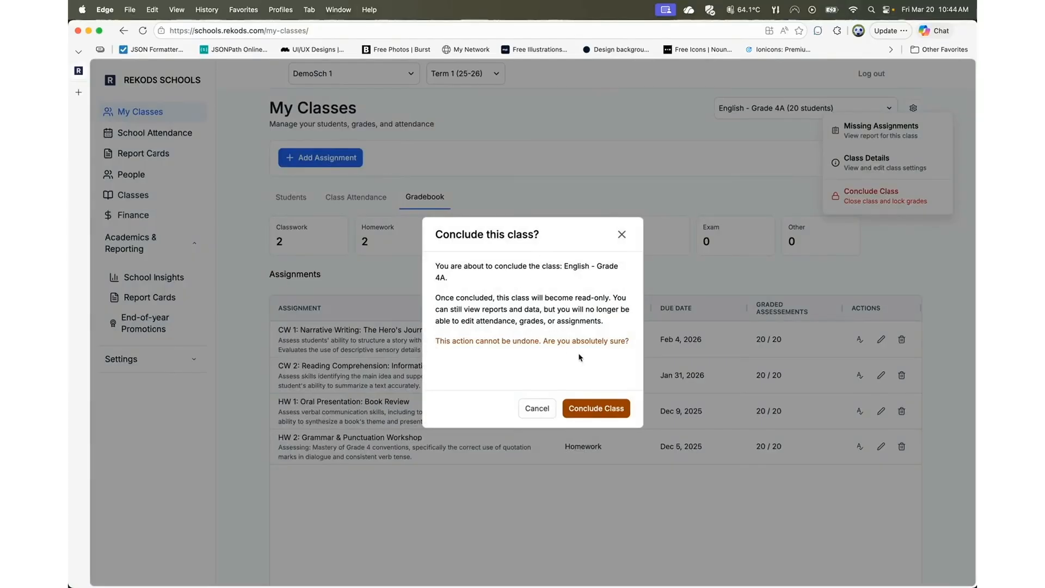
click(608, 411)
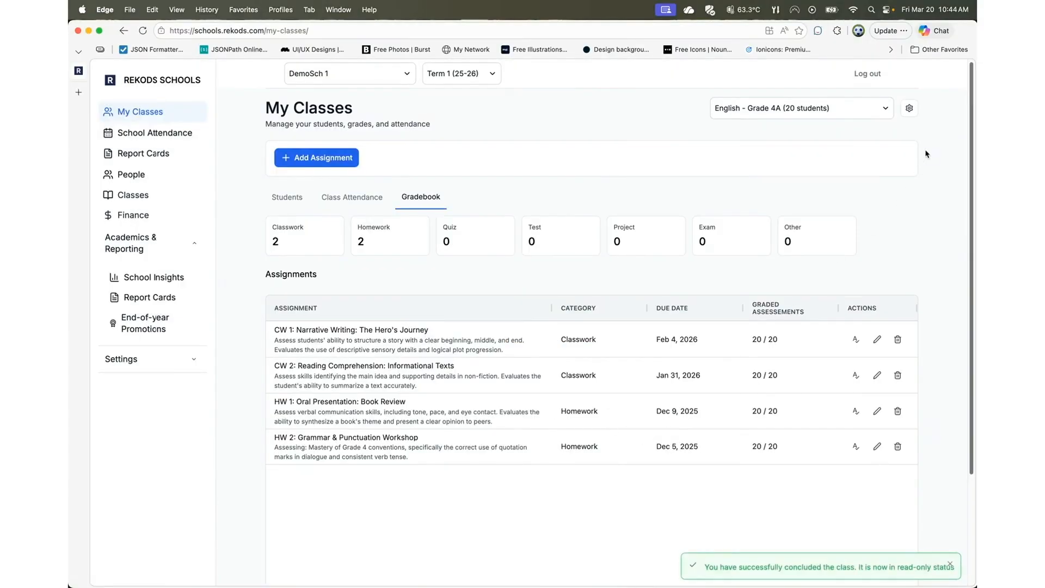
Switch to the French - Grade 4A class and conclude it.
click(885, 113)
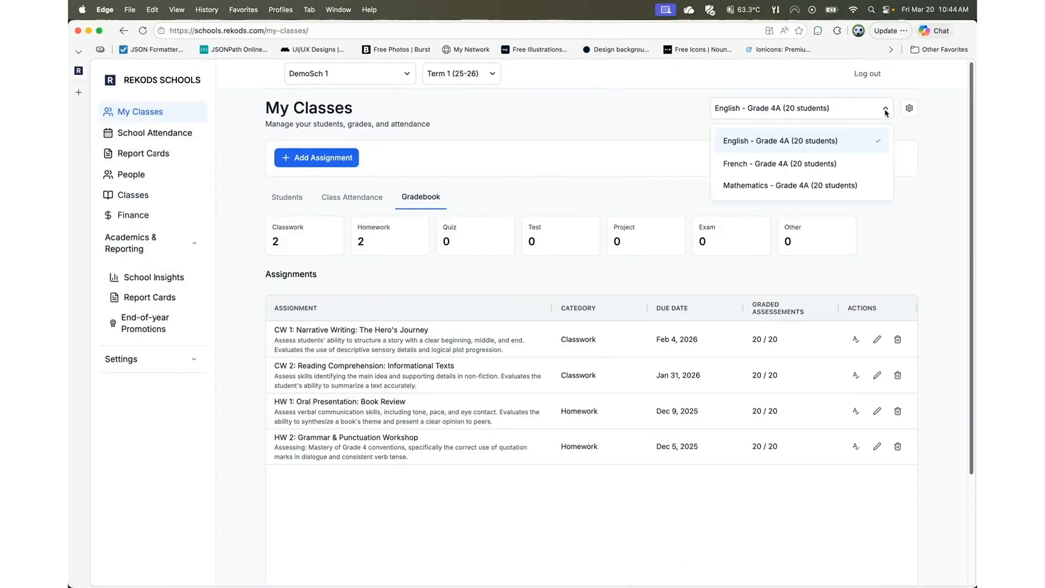
click(867, 168)
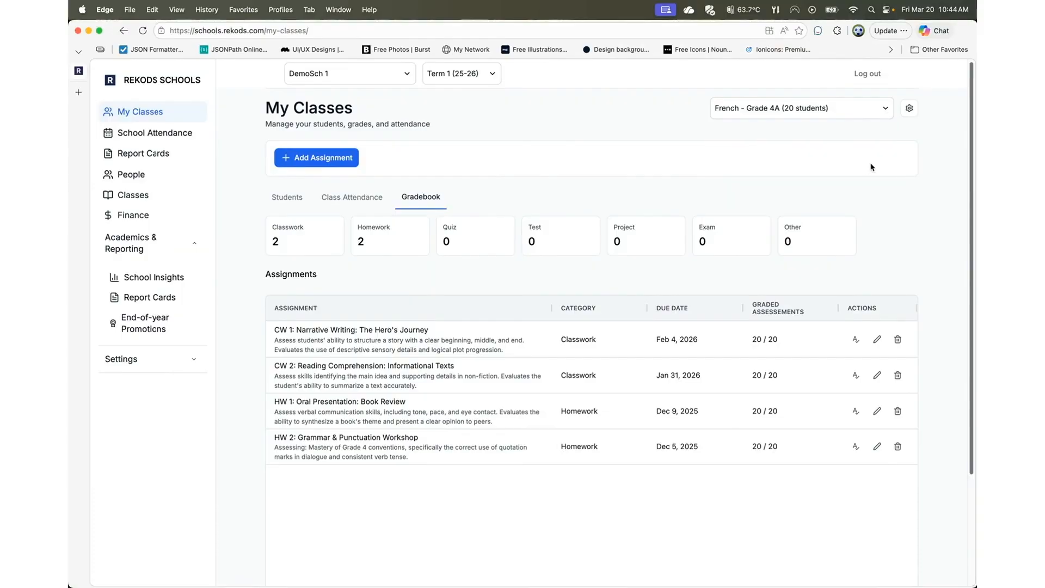
click(908, 108)
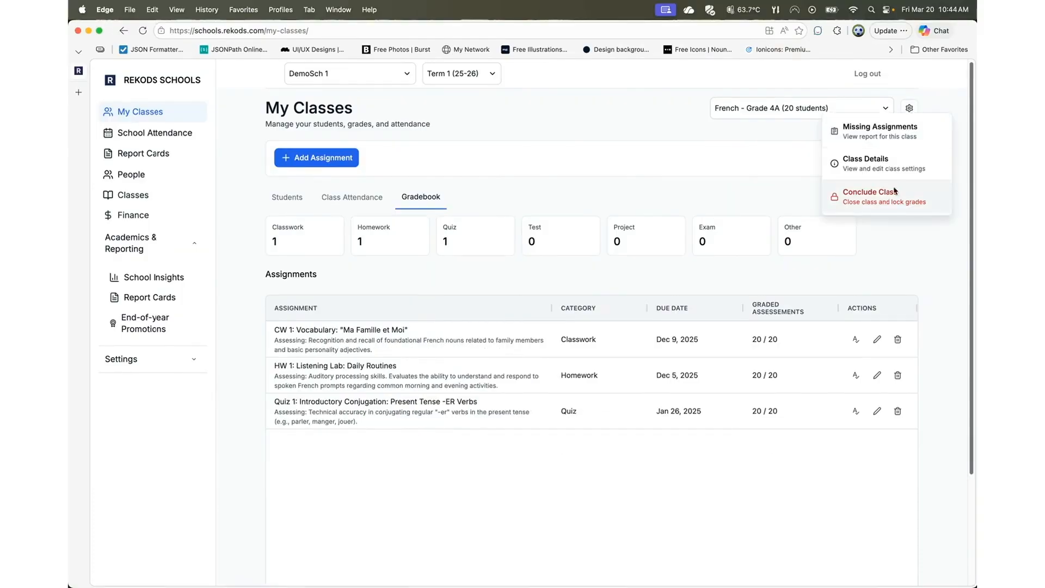
click(892, 202)
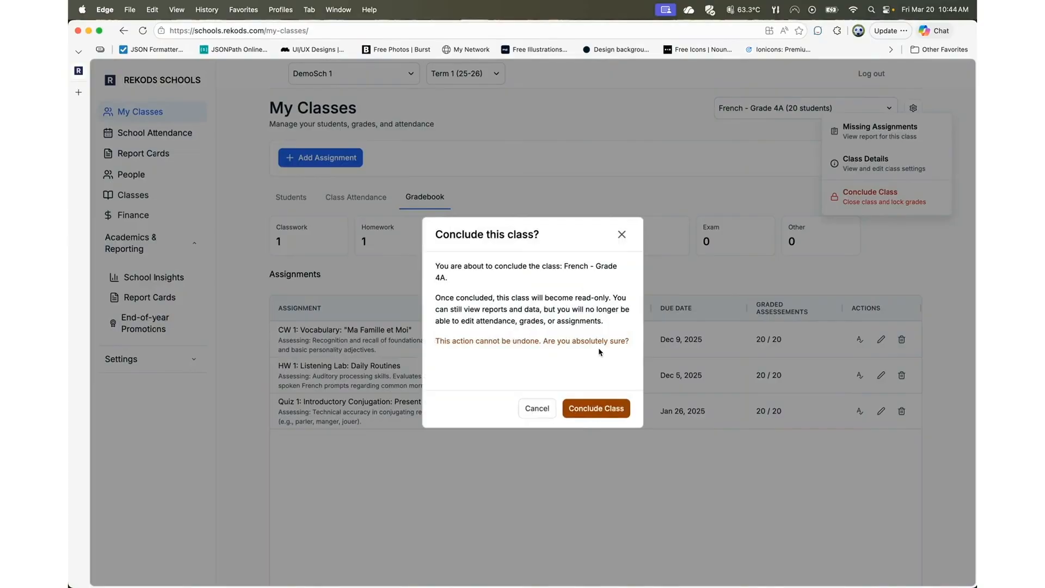
click(606, 408)
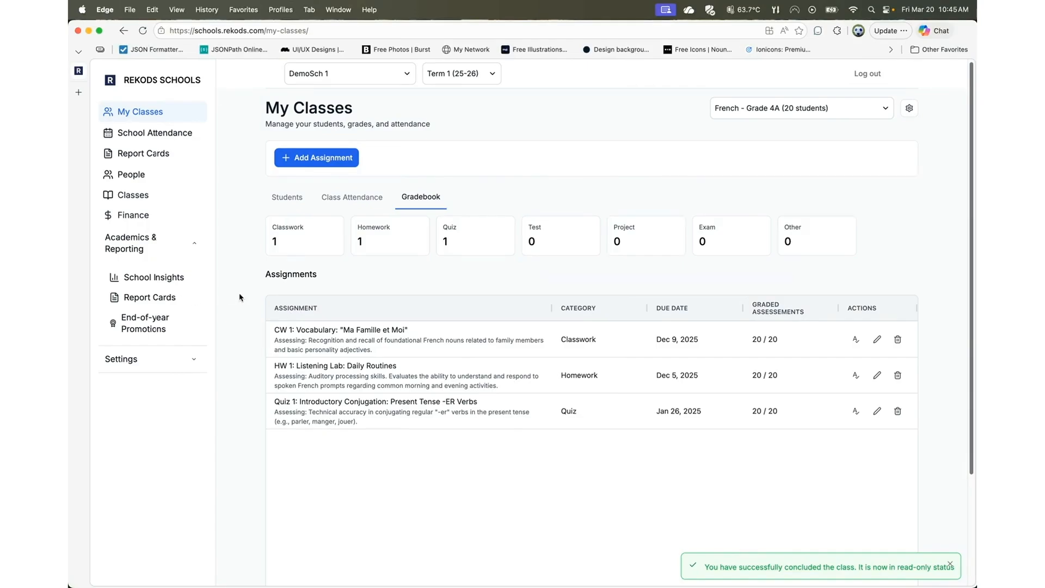
Conclude the remaining Mathematics Grade 4A class from the Academics & Reporting report cards page, and check the teacher comment completion.
click(173, 299)
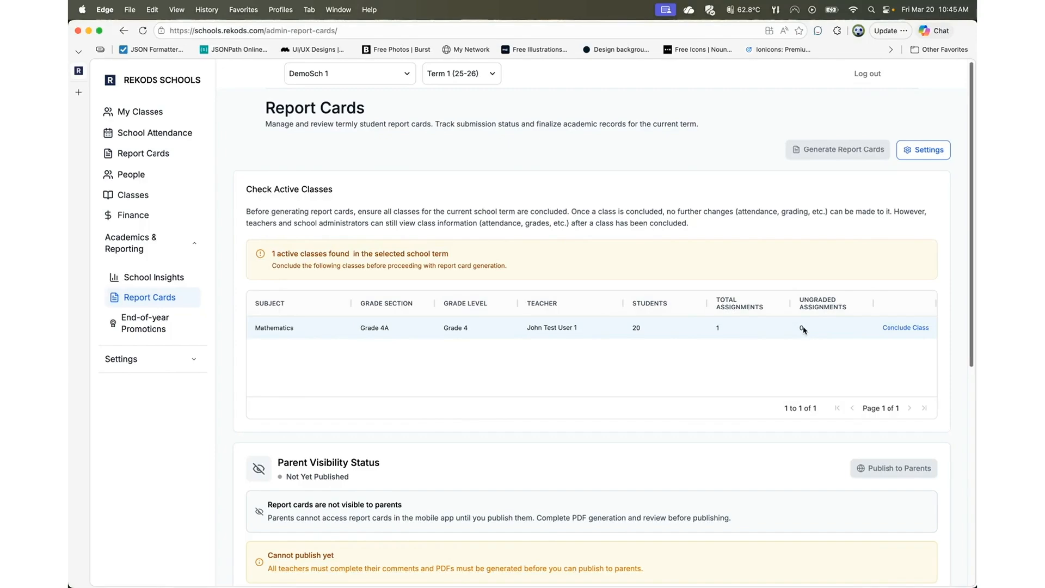
scroll(811, 339, down, 3)
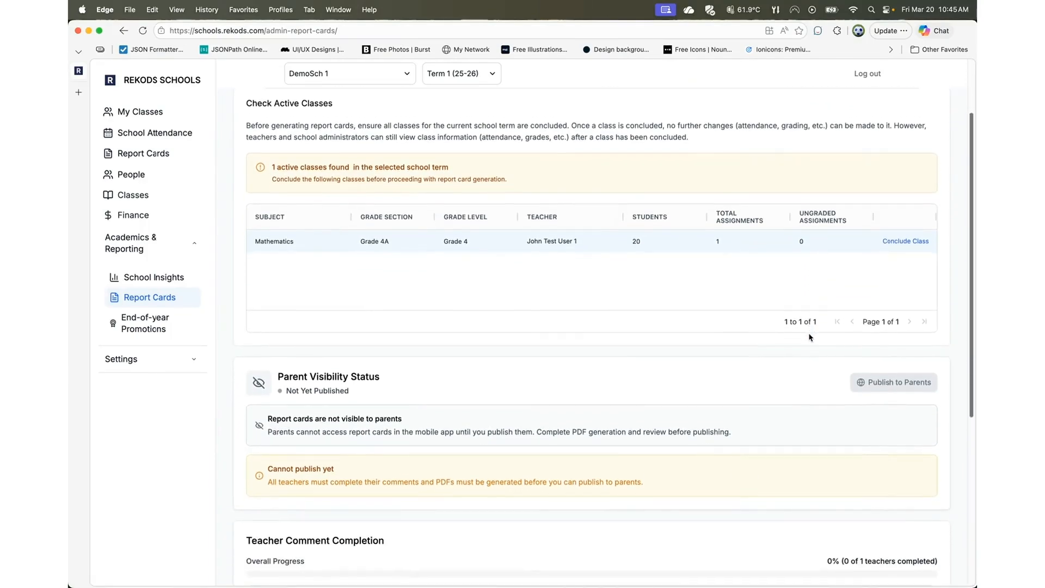
scroll(809, 337, up, 1)
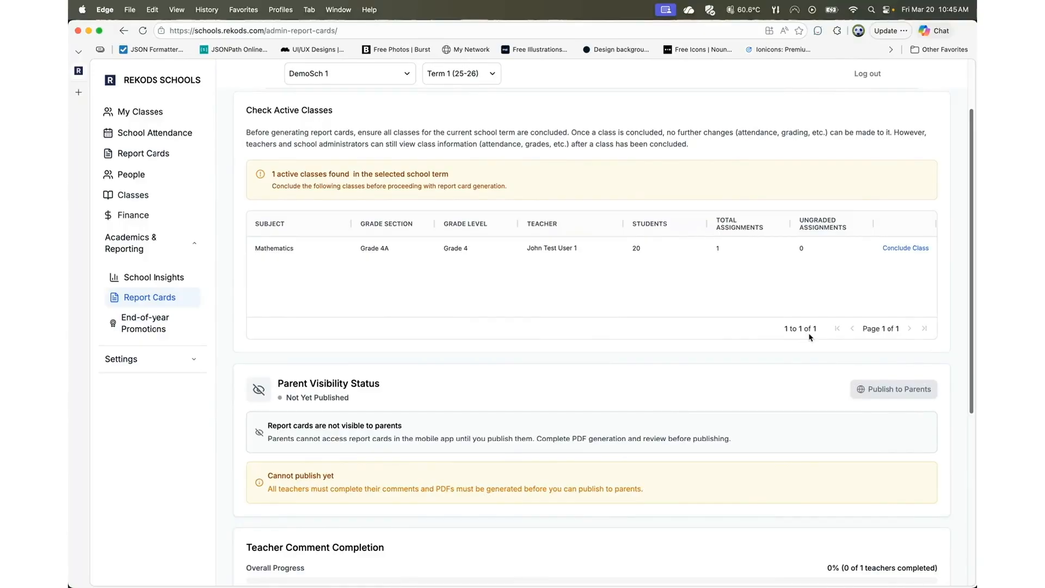
click(918, 250)
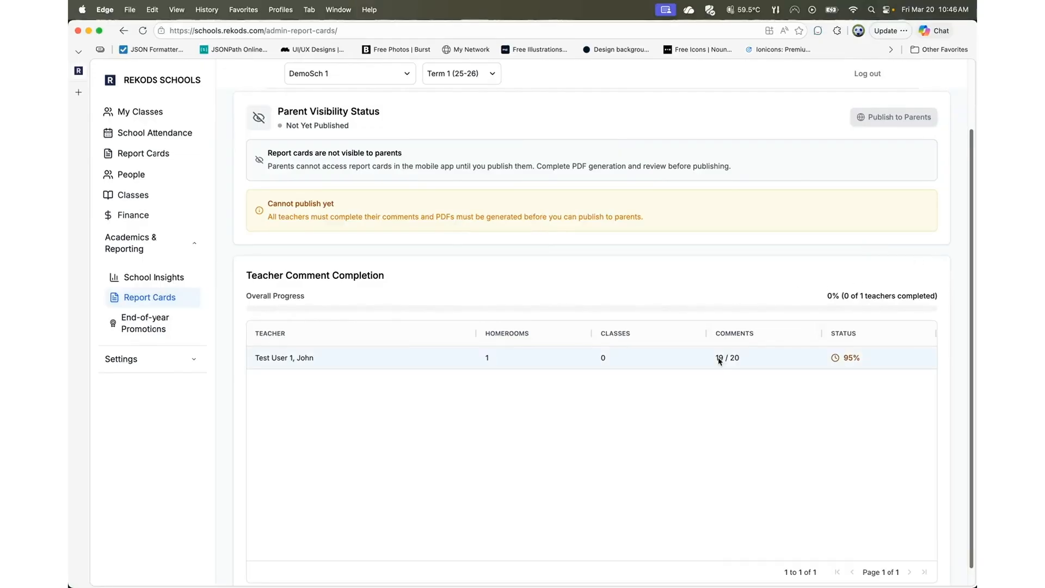
drag(715, 361, 741, 358)
click(751, 417)
scroll(912, 217, up, 3)
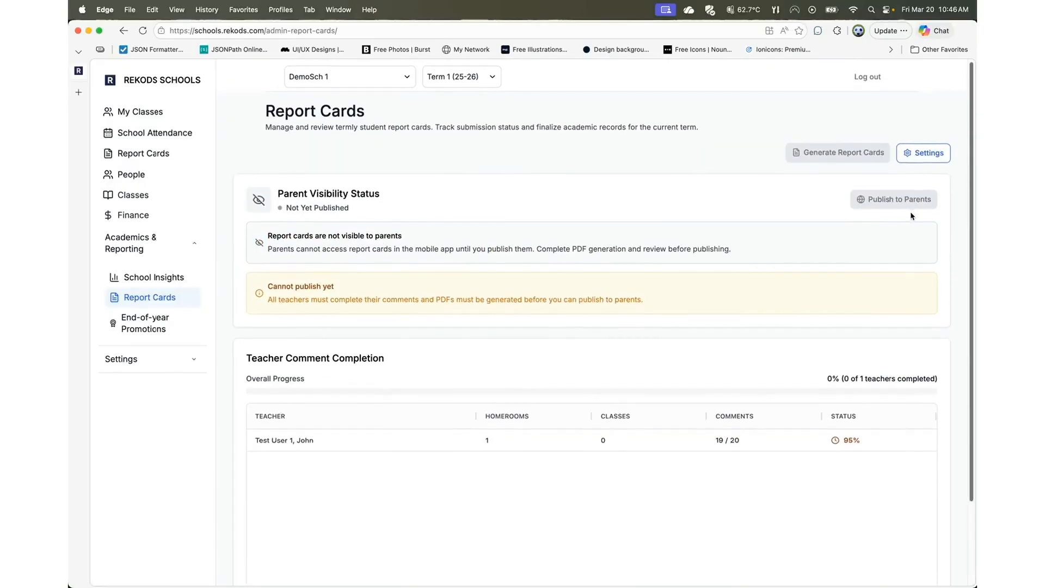
Enable subject-specific comments in the report card settings, save them, and review each teacher's comment completion.
click(934, 154)
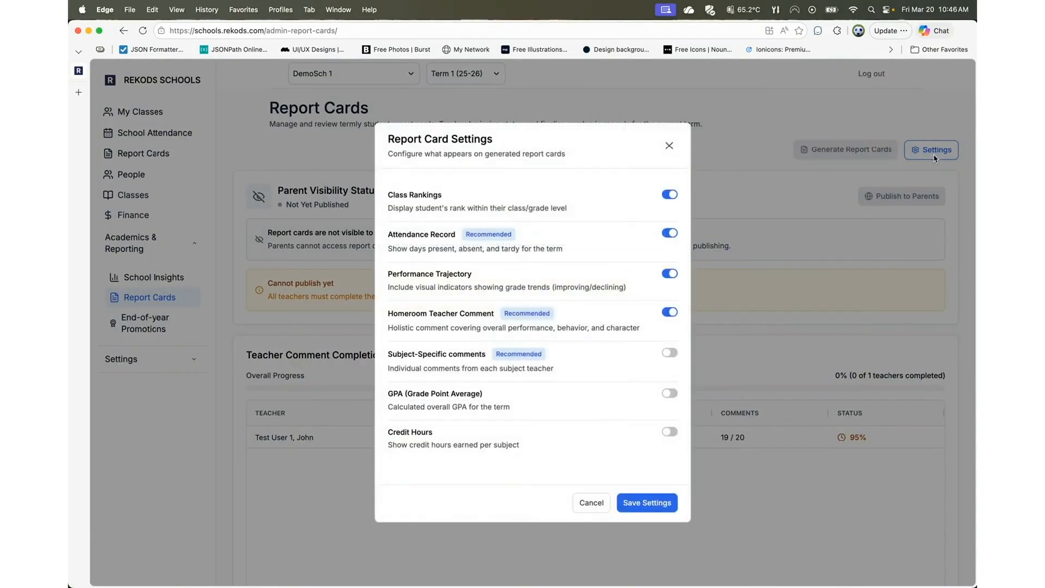
click(670, 354)
click(647, 501)
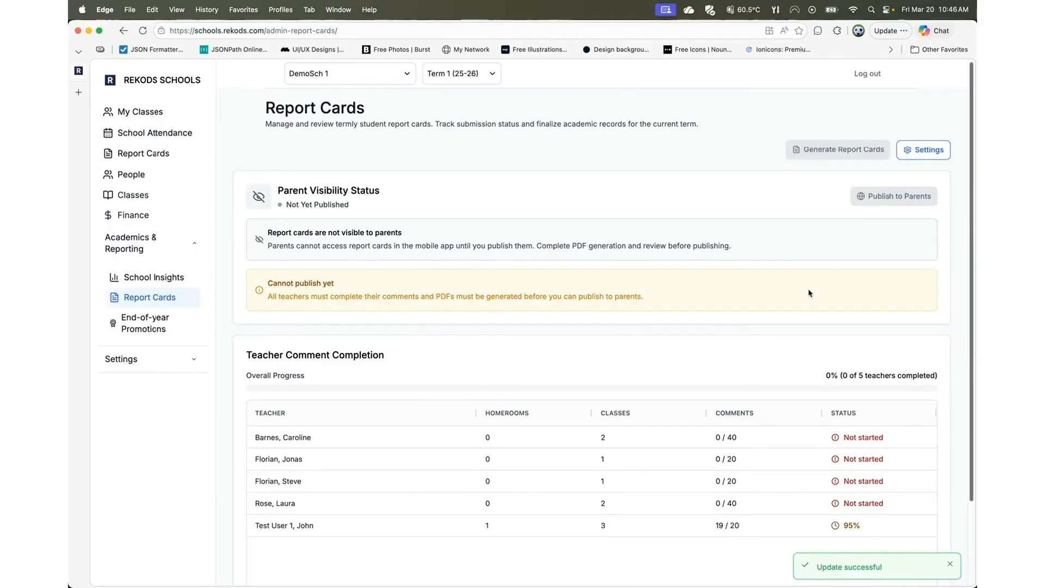
scroll(808, 396, down, 1)
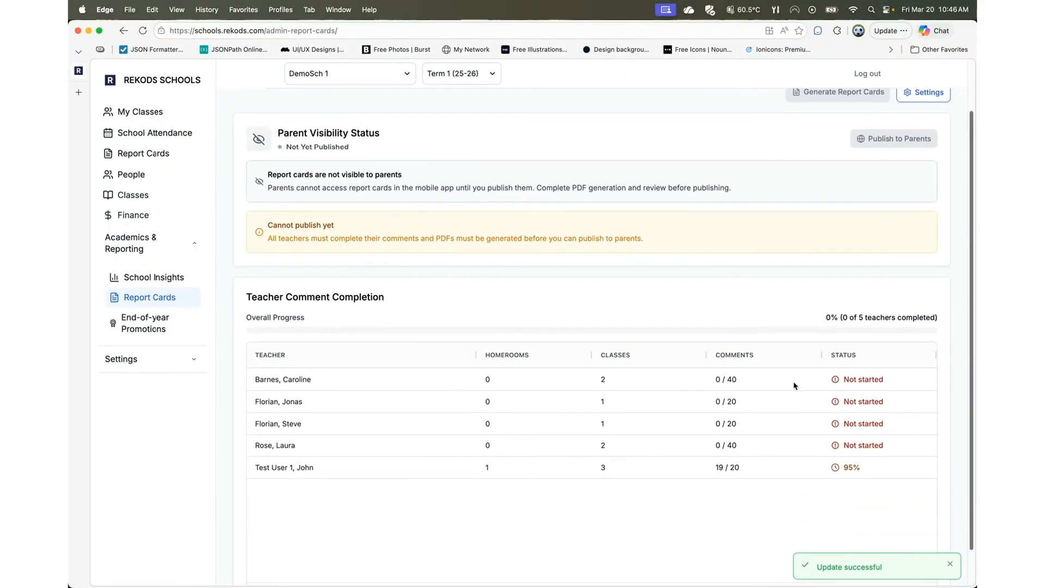
Turn off subject-specific comments in the report card settings and save the settings.
scroll(898, 245, up, 1)
click(941, 153)
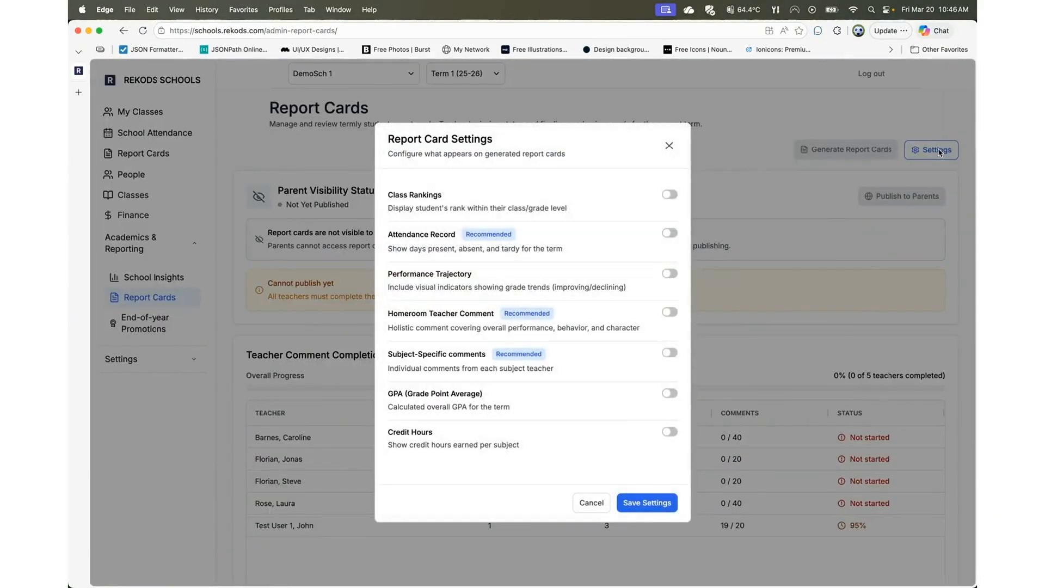
click(663, 355)
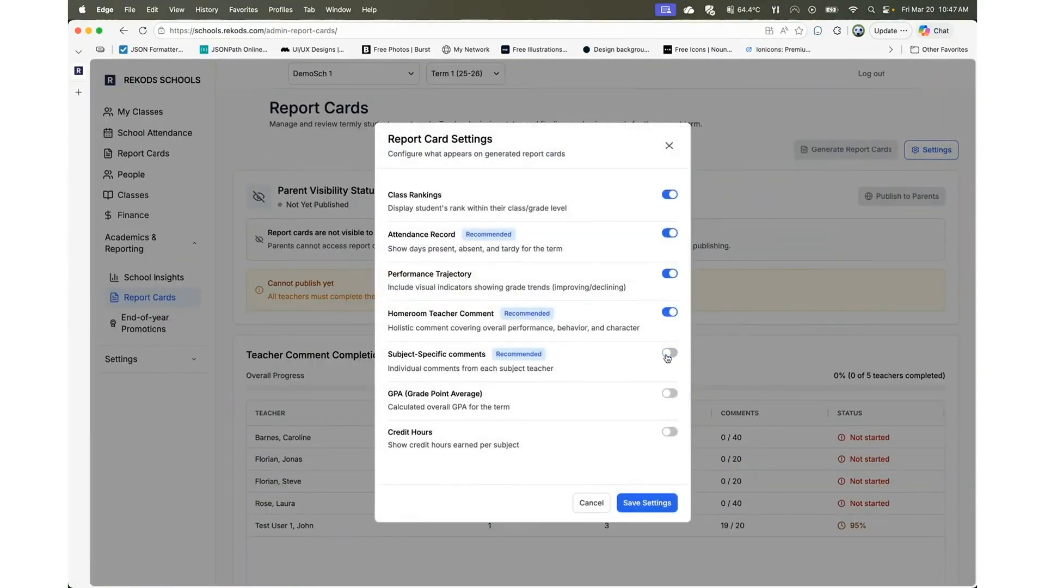
click(645, 506)
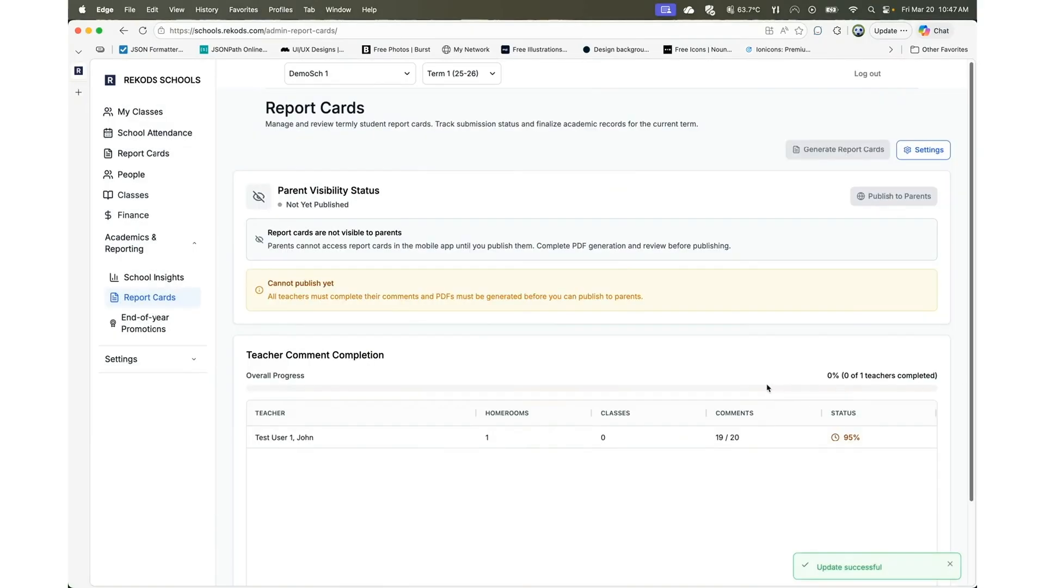
Open the Grade 4A homeroom comments for review and filter the students to those not started.
click(177, 154)
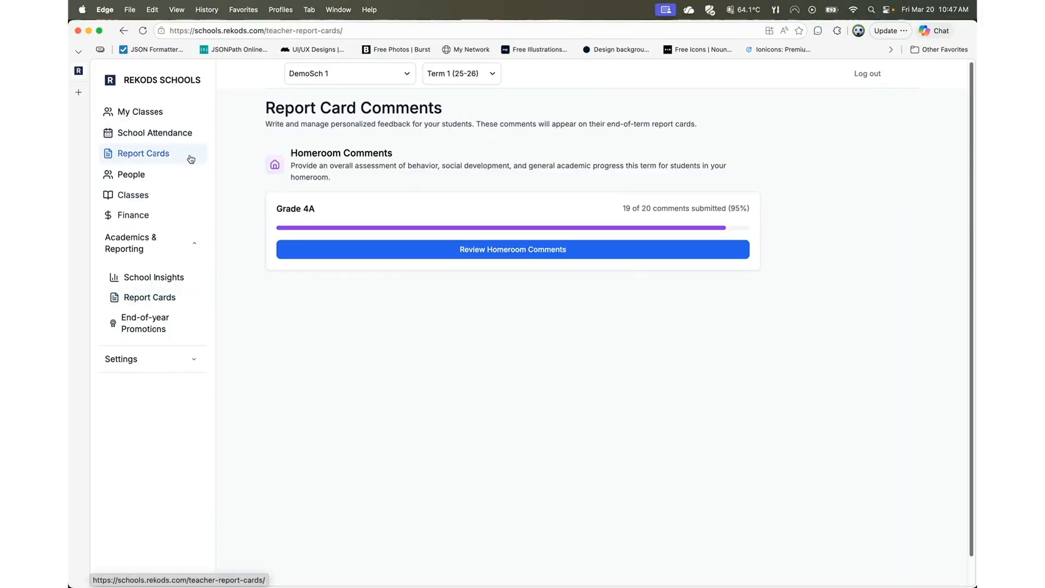
click(715, 248)
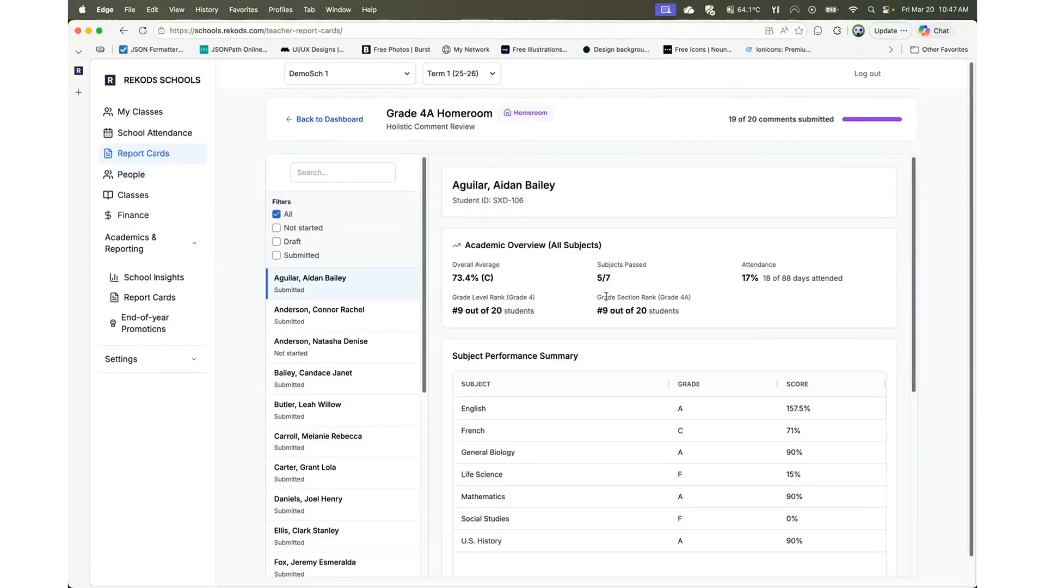
click(277, 228)
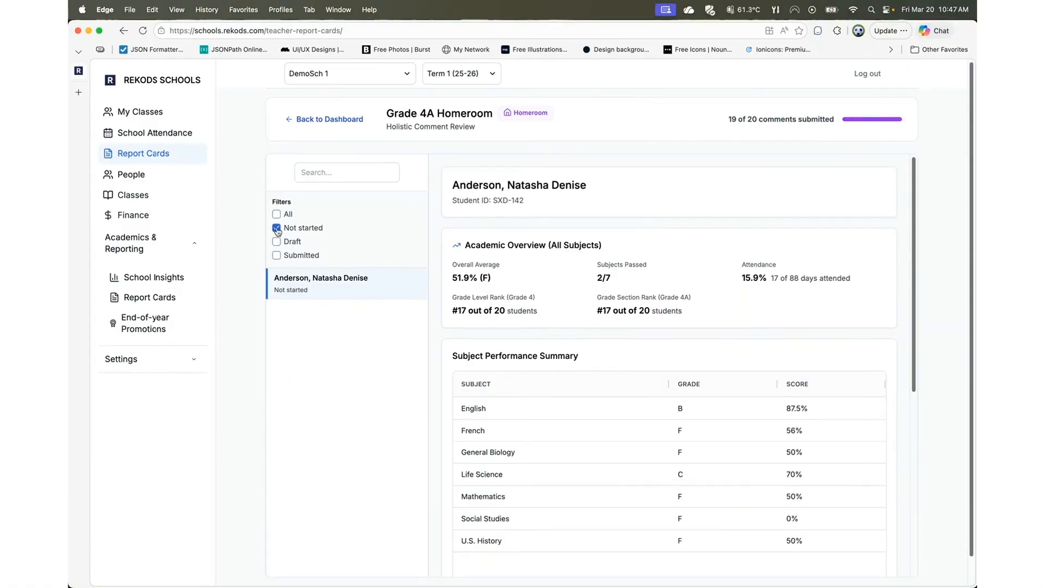
click(277, 228)
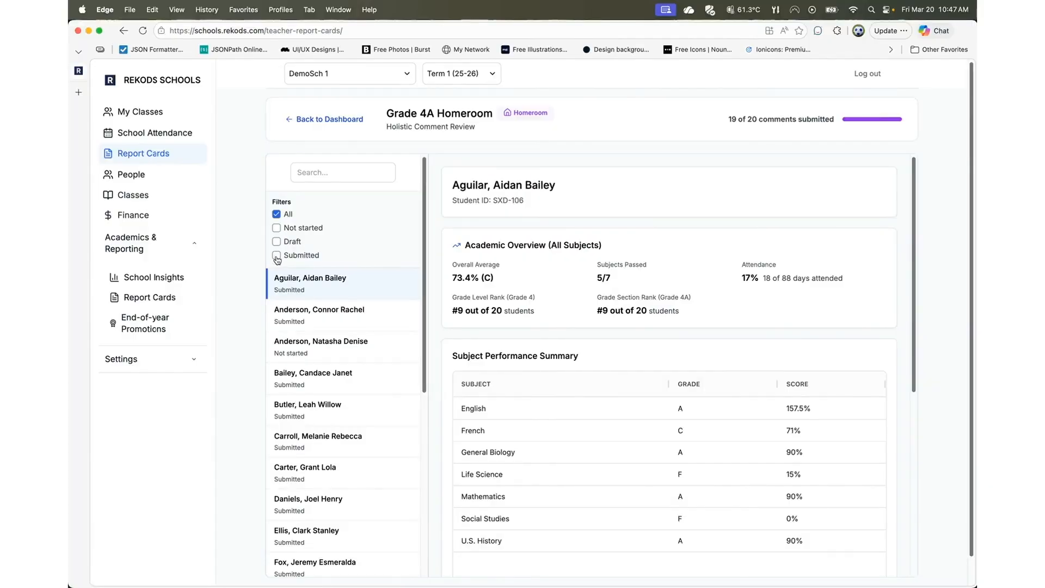
click(277, 228)
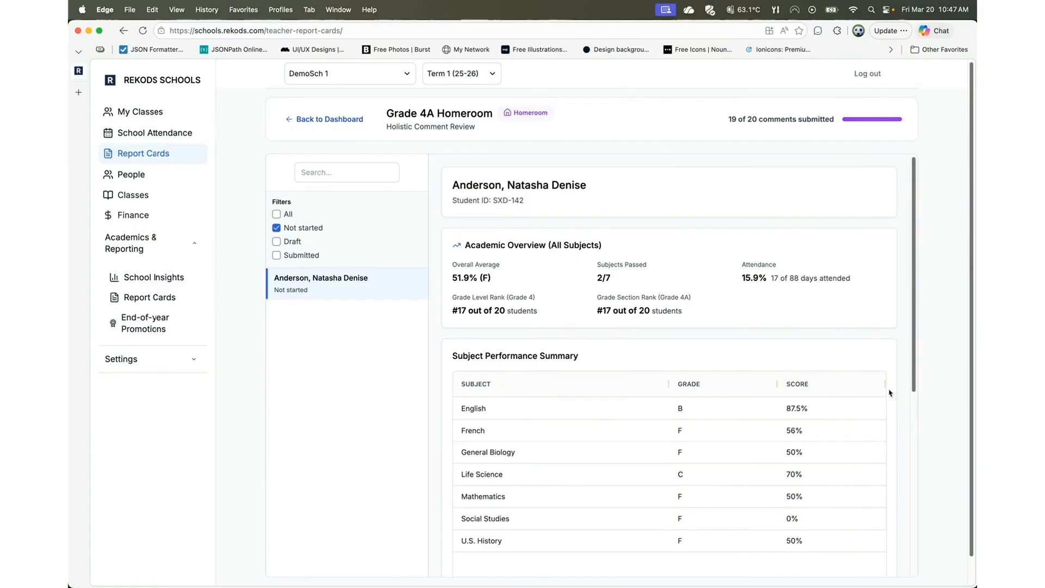
Write "This is a test student comment. Make sure it it at least 10 words to ensure the feedback is constructive for the student." and save it as draft.
scroll(857, 407, down, 3)
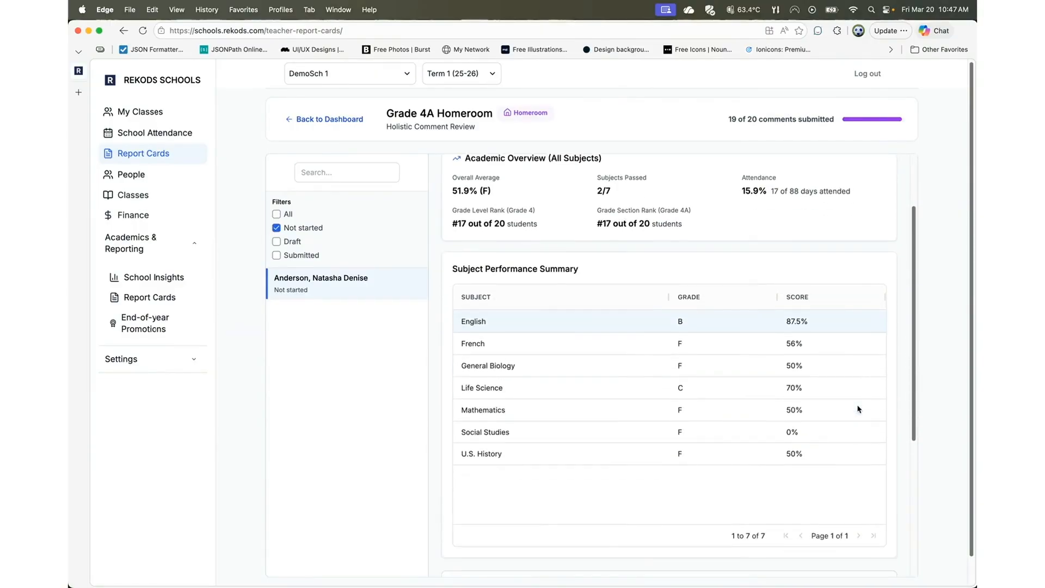
scroll(859, 408, down, 5)
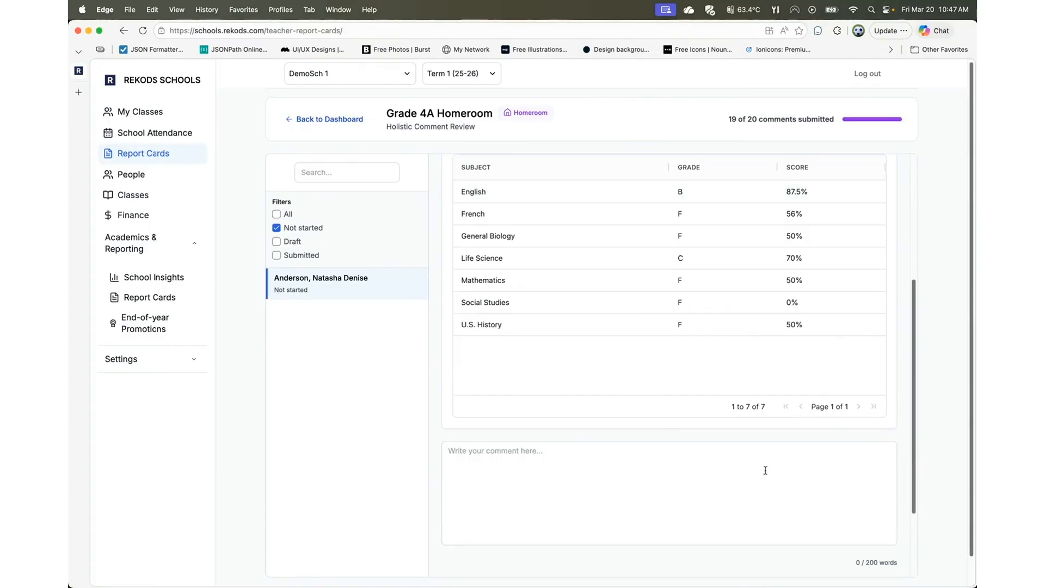
click(745, 473)
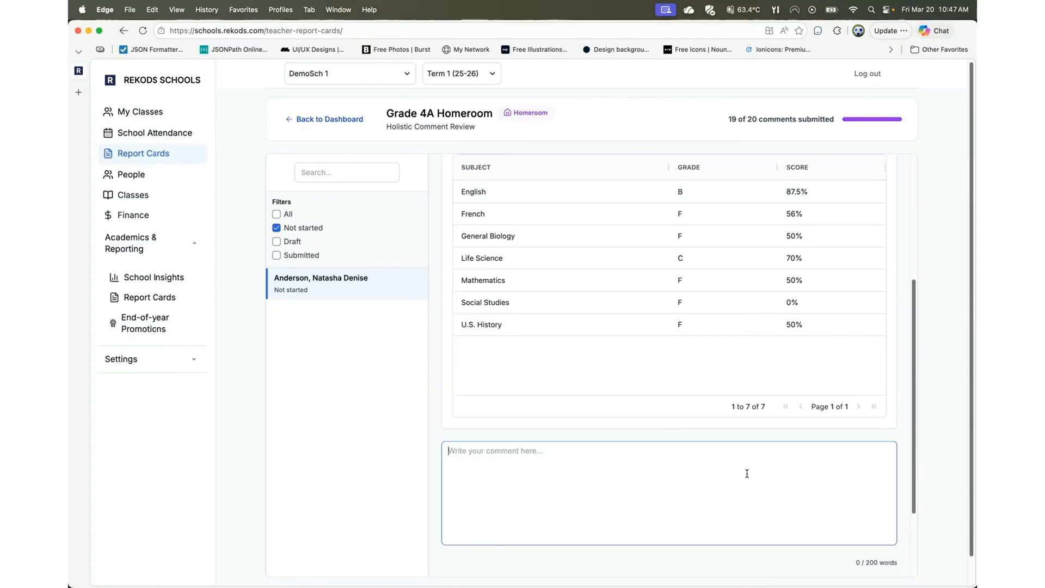
scroll(745, 473, down, 4)
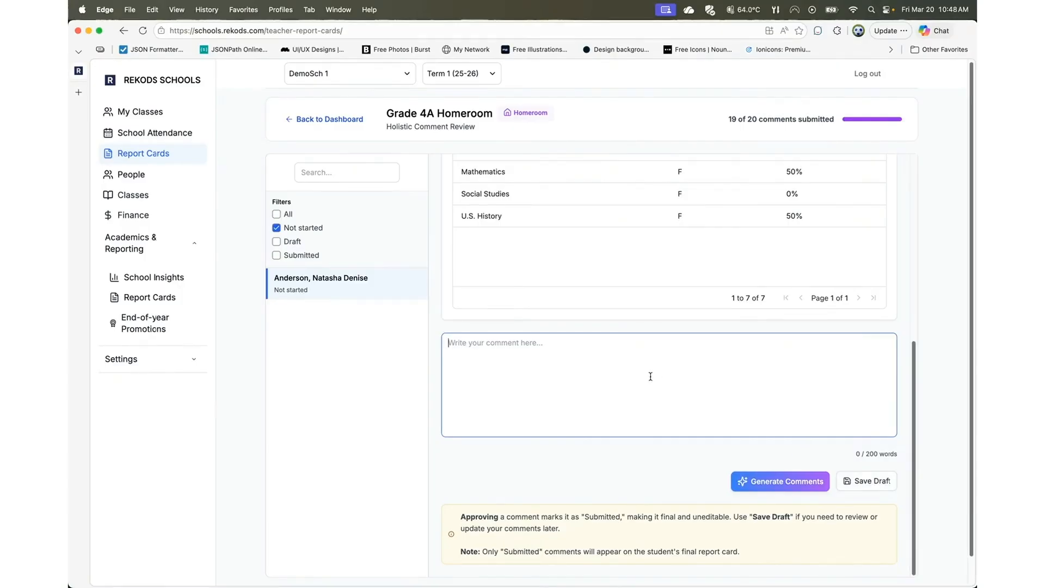
text(This is a test student comment. Make)
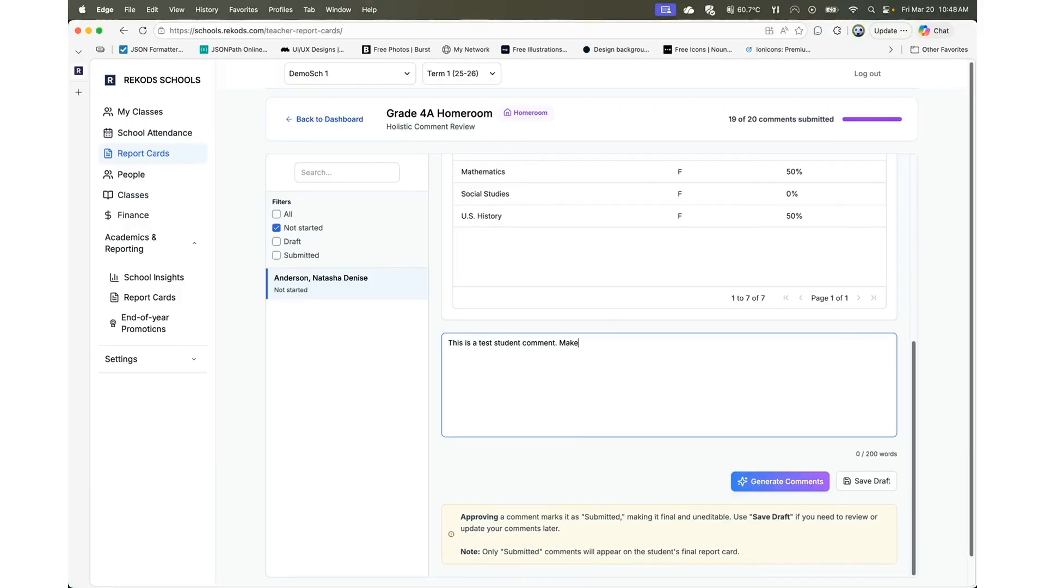
text( sure it it at least 10 words to ensure the fe)
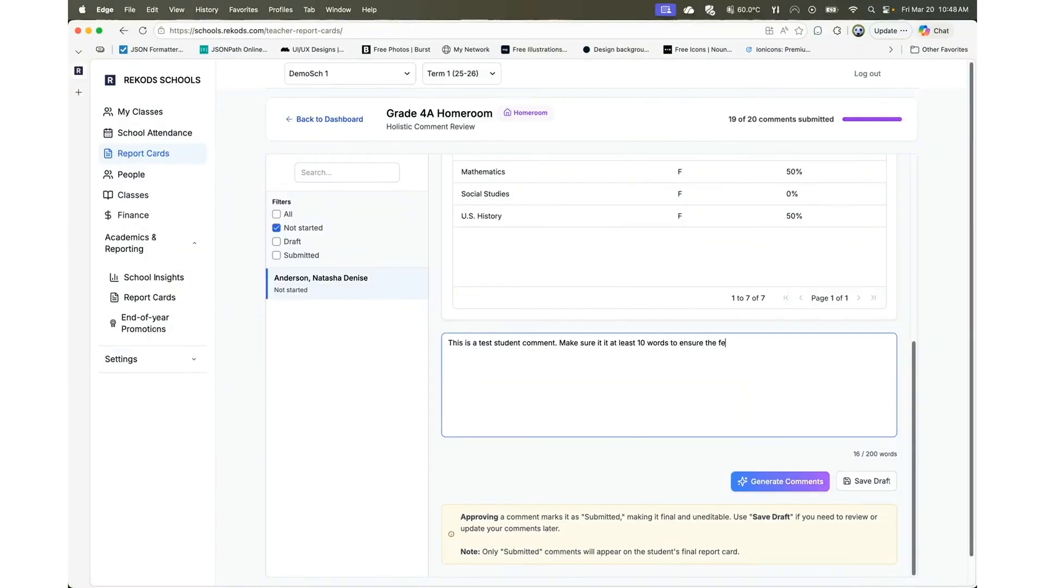
text(edback is constructive for the student.)
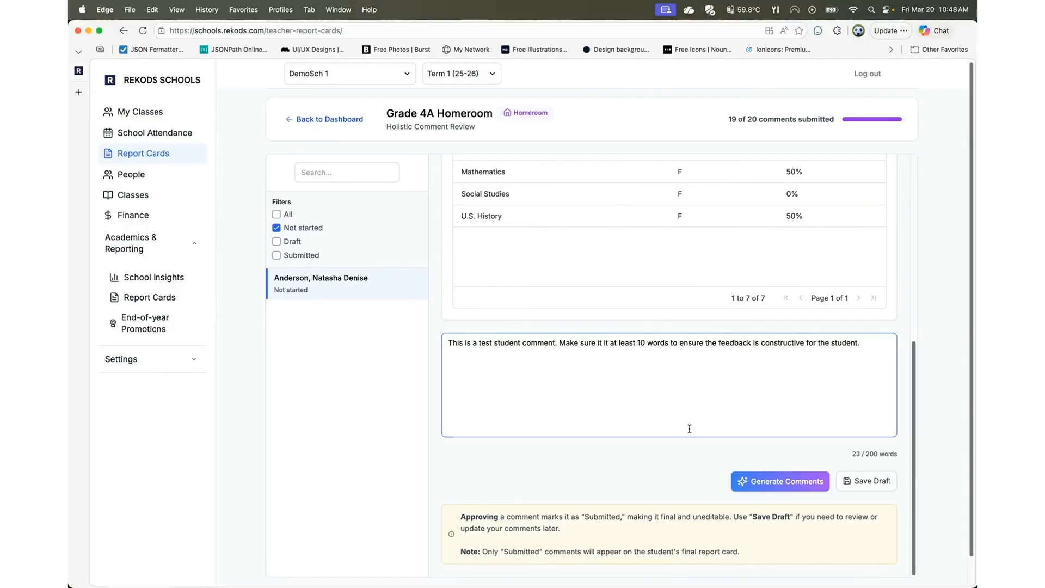
click(878, 481)
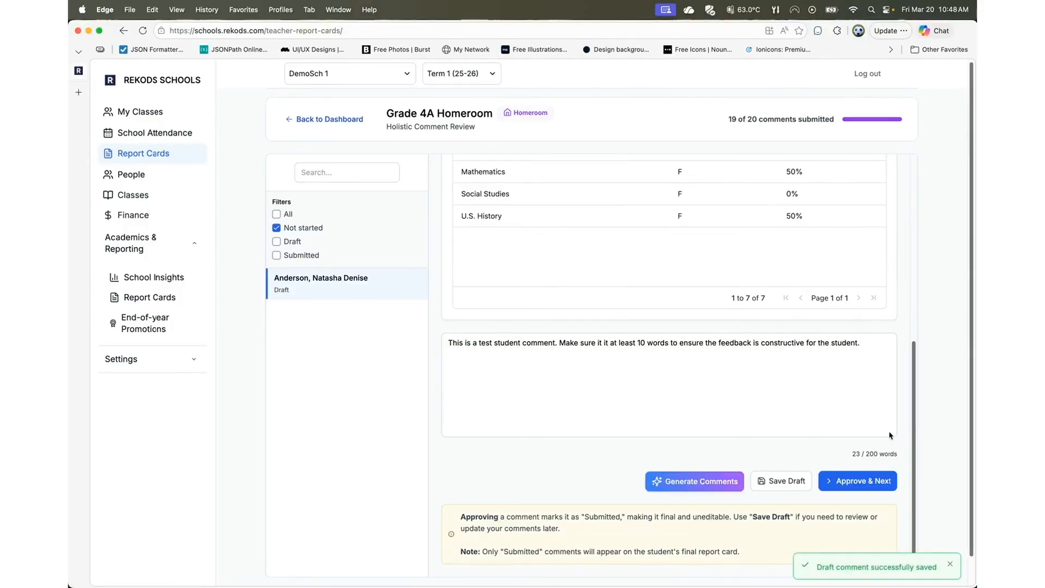
Generate a homeroom comment automatically for the student and compare it with the academic overview and subject grades.
scroll(891, 438, down, 1)
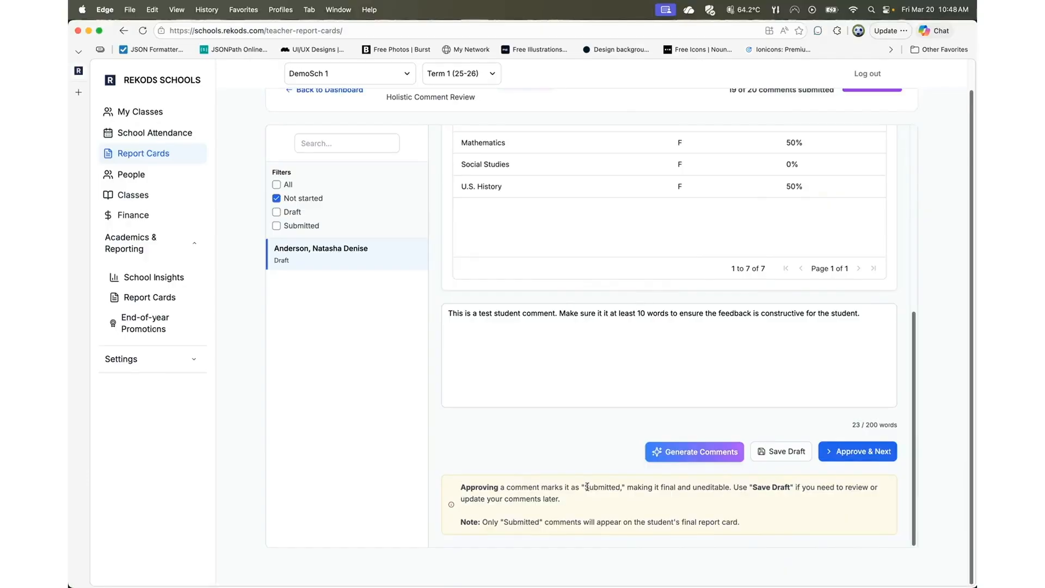
drag(587, 486, 627, 487)
click(761, 476)
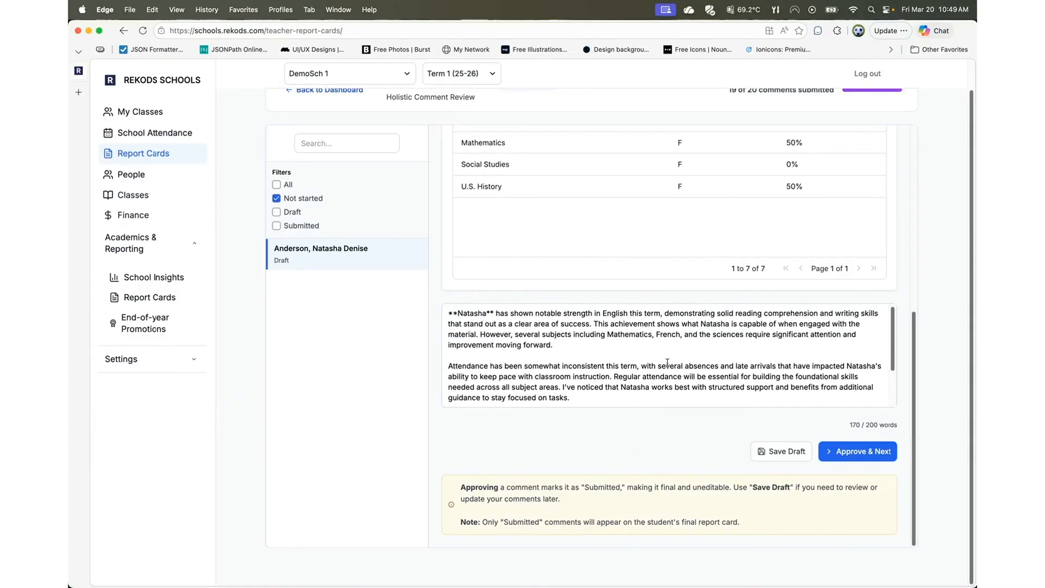
scroll(672, 305, up, 10)
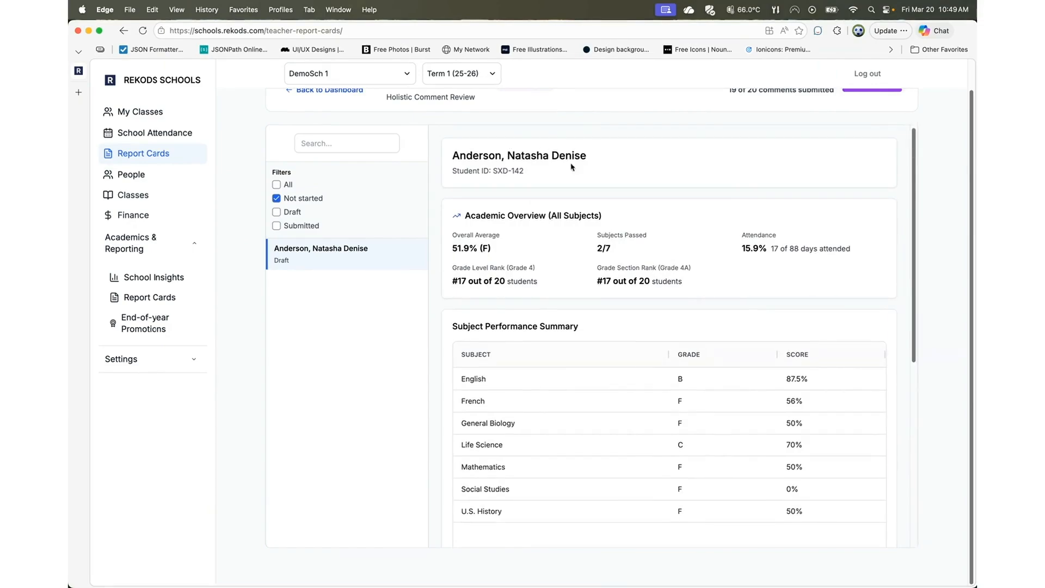
scroll(642, 359, down, 2)
scroll(642, 359, down, 5)
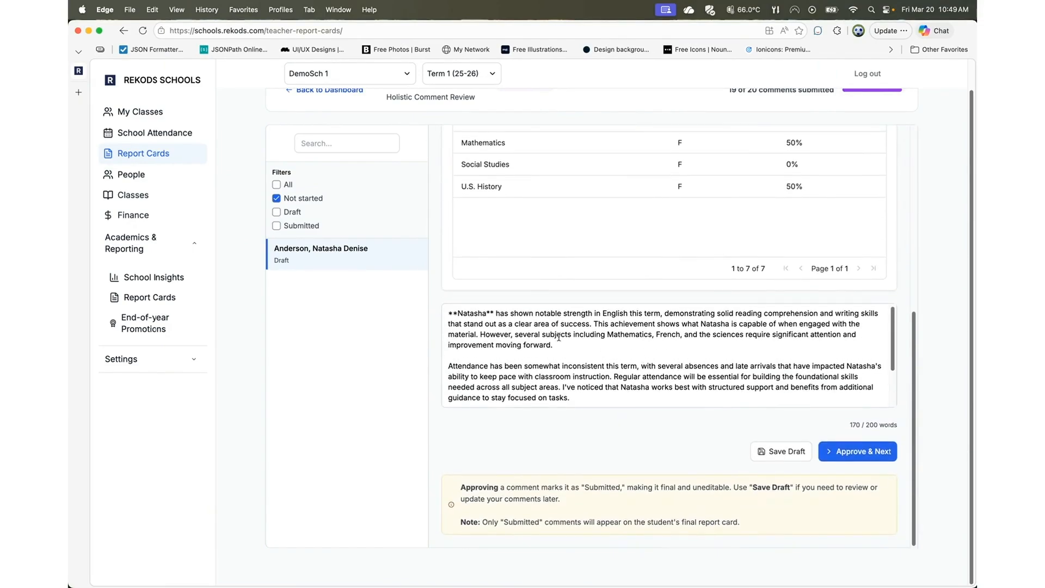
Remove the double asterisks before and after the student's first name at the start of the generated comment.
click(493, 313)
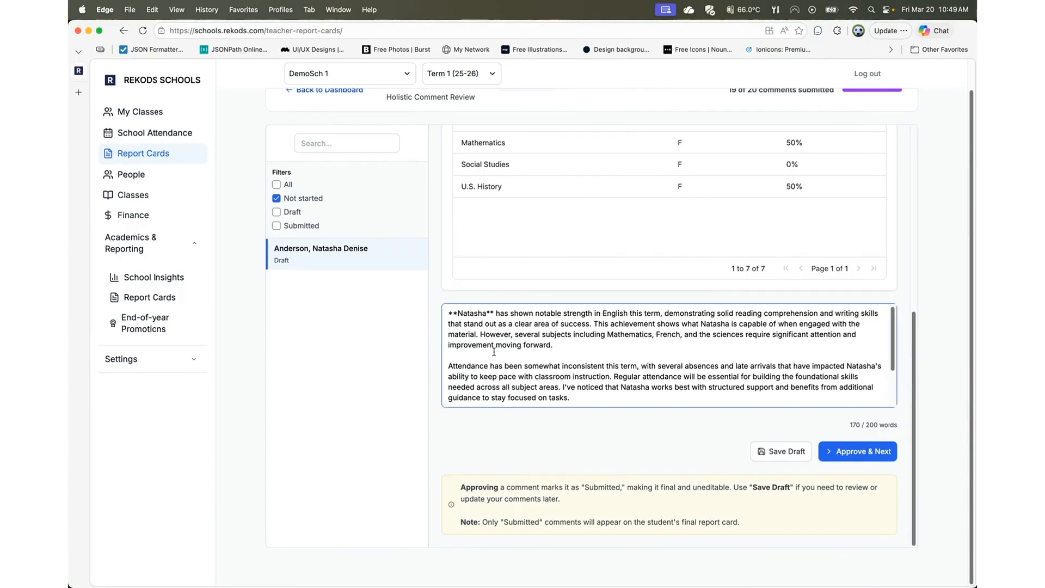
key(BackSpace)
key(BackSpace)
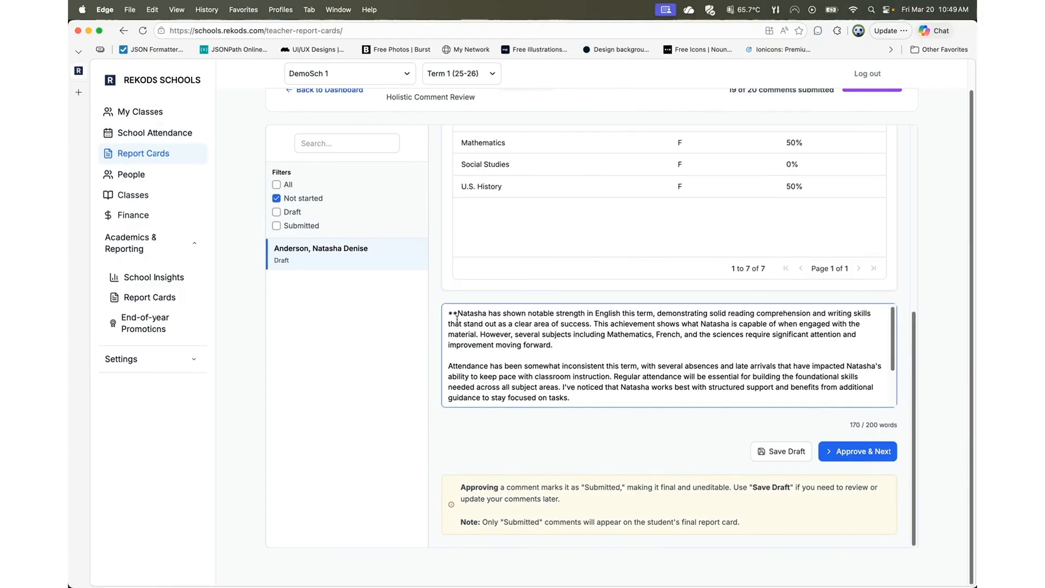
click(458, 313)
key(BackSpace)
key(BackSpace)
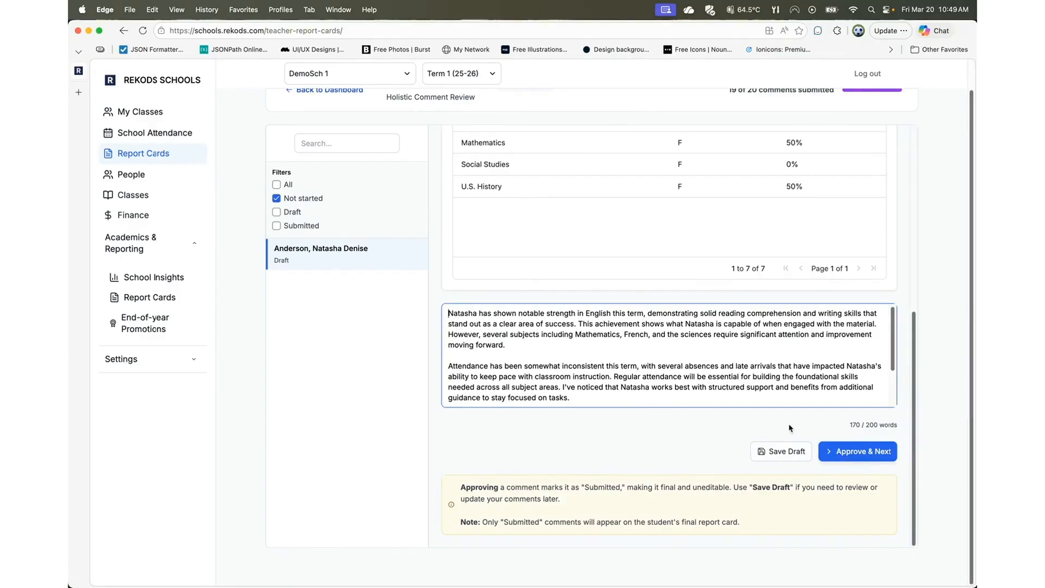
Approve the student's homeroom comment and clear the Not started filter to list all Grade 4A students.
click(654, 398)
click(858, 453)
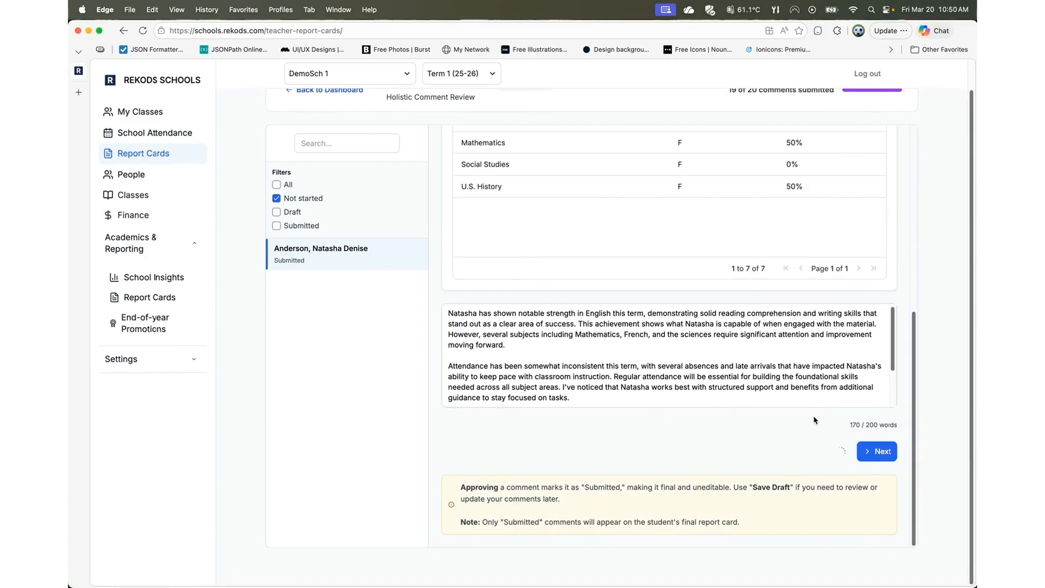
click(276, 199)
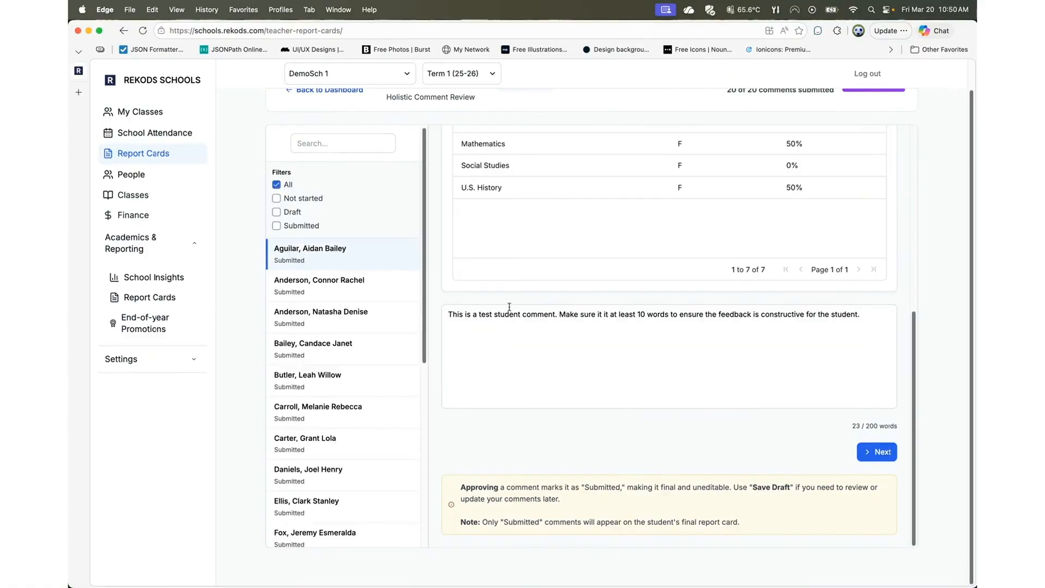
scroll(962, 302, up, 3)
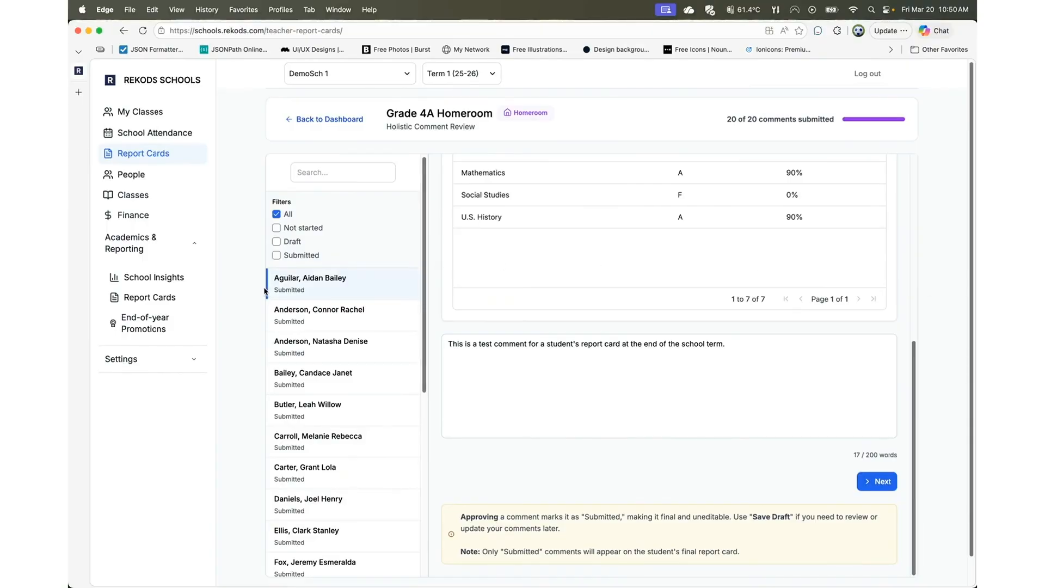
Return to the Academics & Reporting report cards page and generate the Term 1 report cards.
click(170, 300)
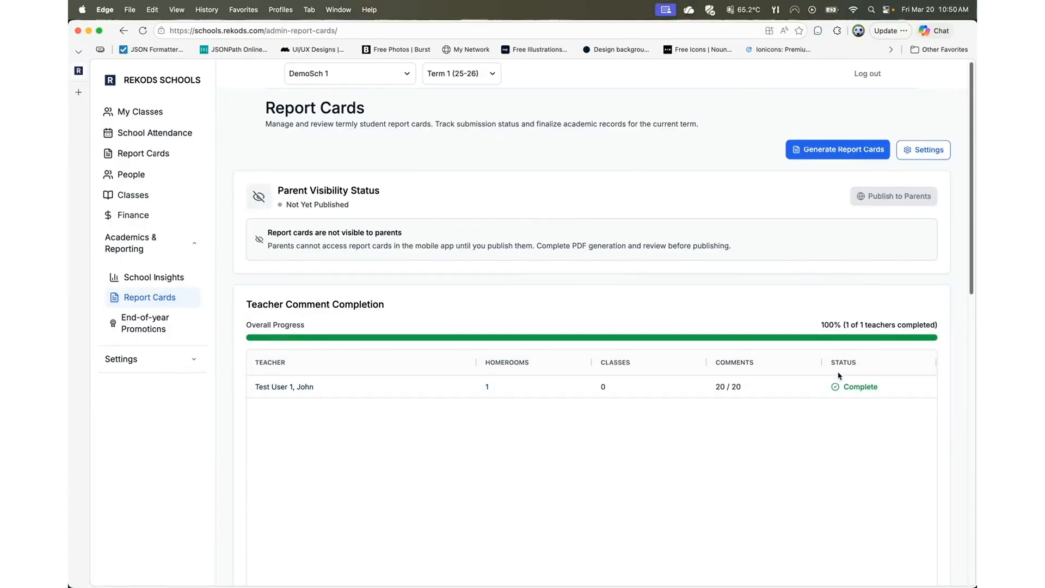
click(828, 151)
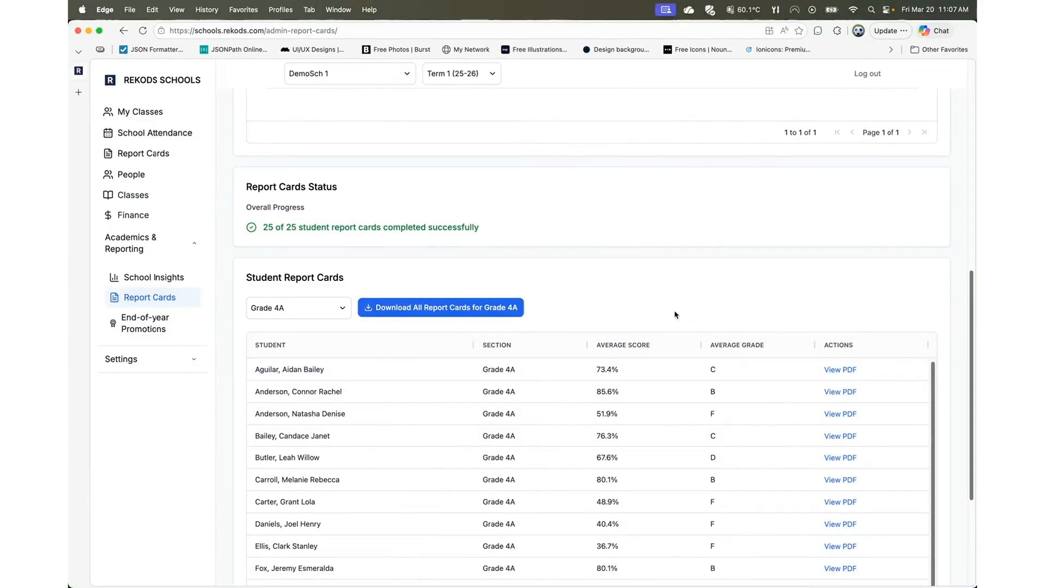
View the first Grade 4A student's report card PDF, check its print preview without printing, and close it.
click(841, 370)
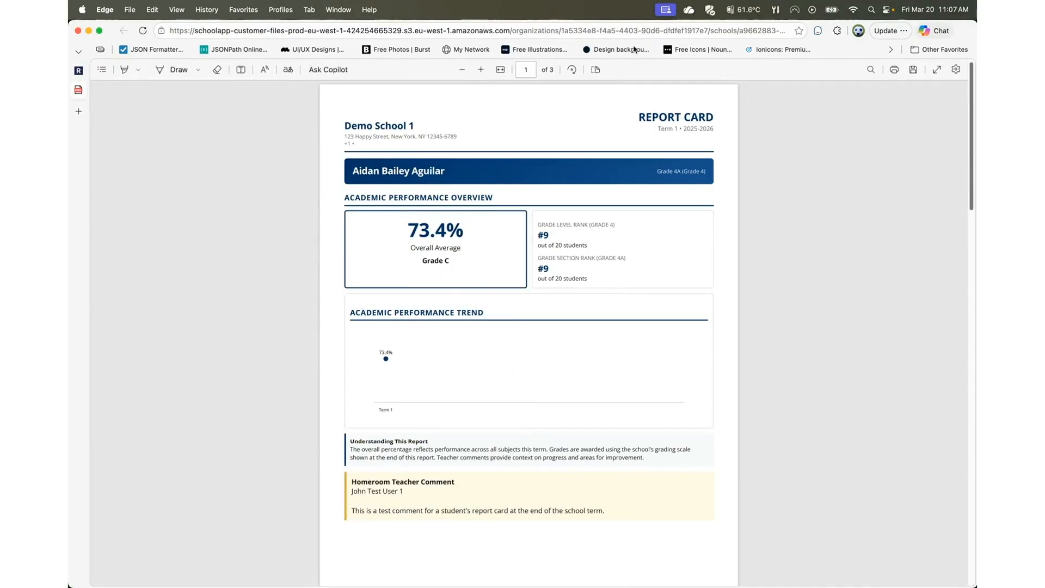
click(894, 70)
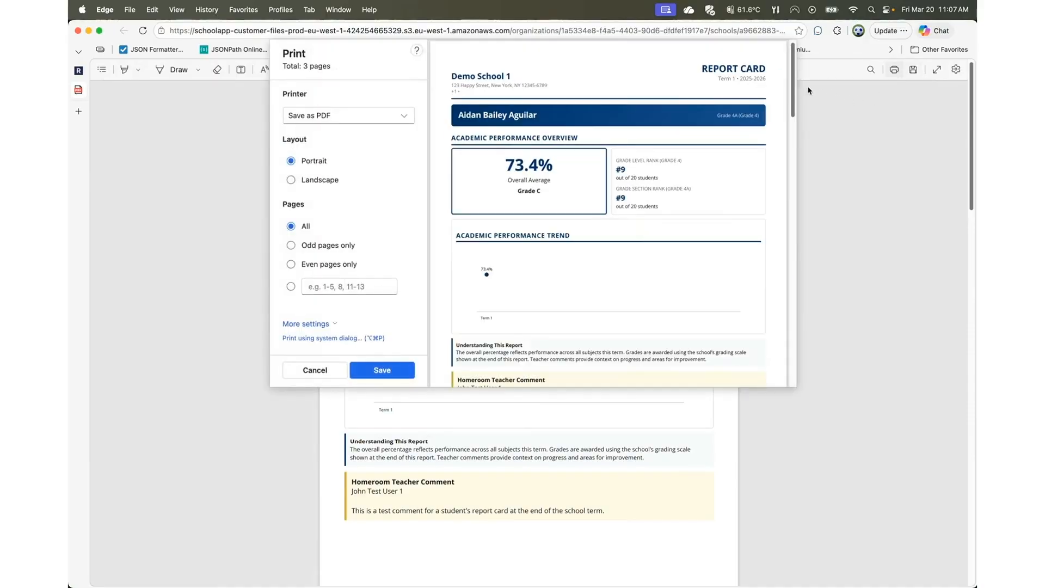
click(314, 370)
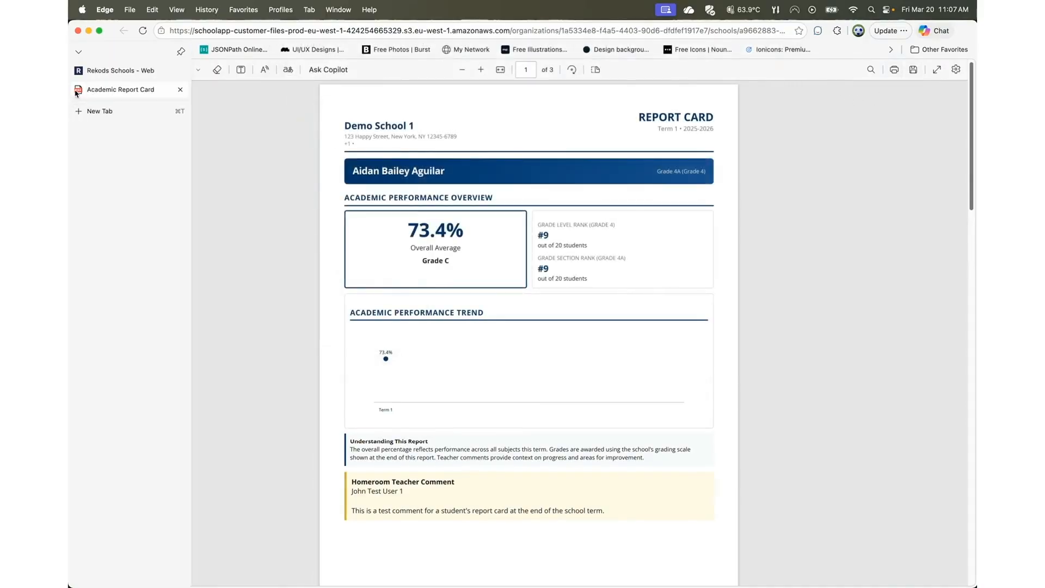
click(186, 90)
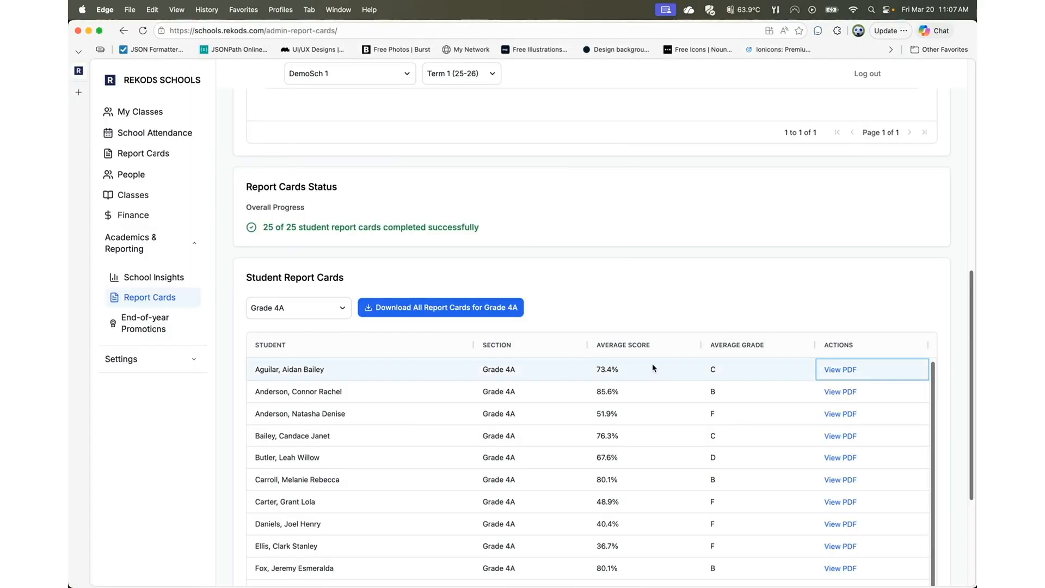
Download all report cards for Grade 4A and show the downloaded ZIP file in its Finder folder.
click(332, 309)
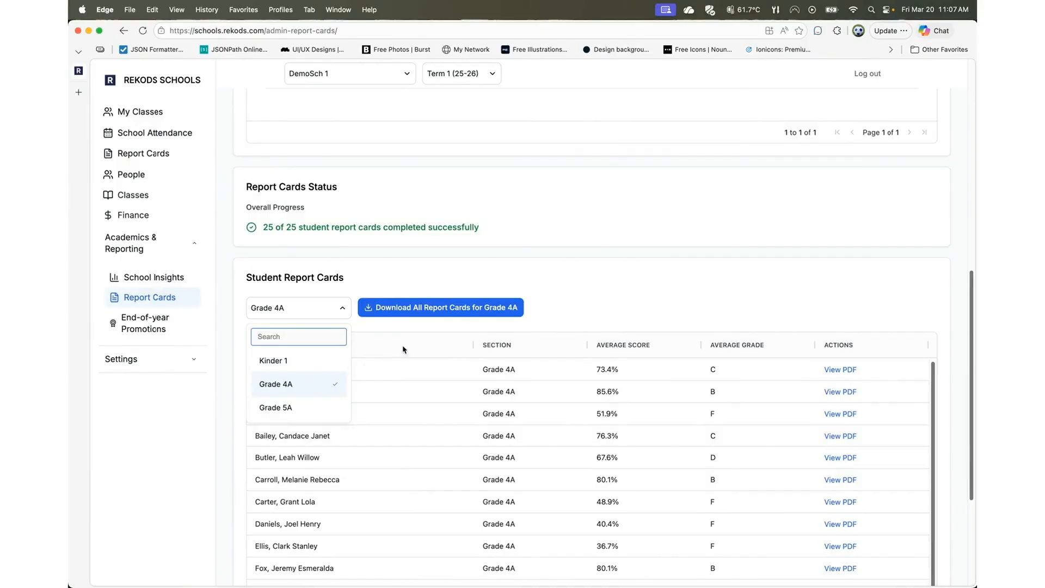
click(411, 330)
click(427, 310)
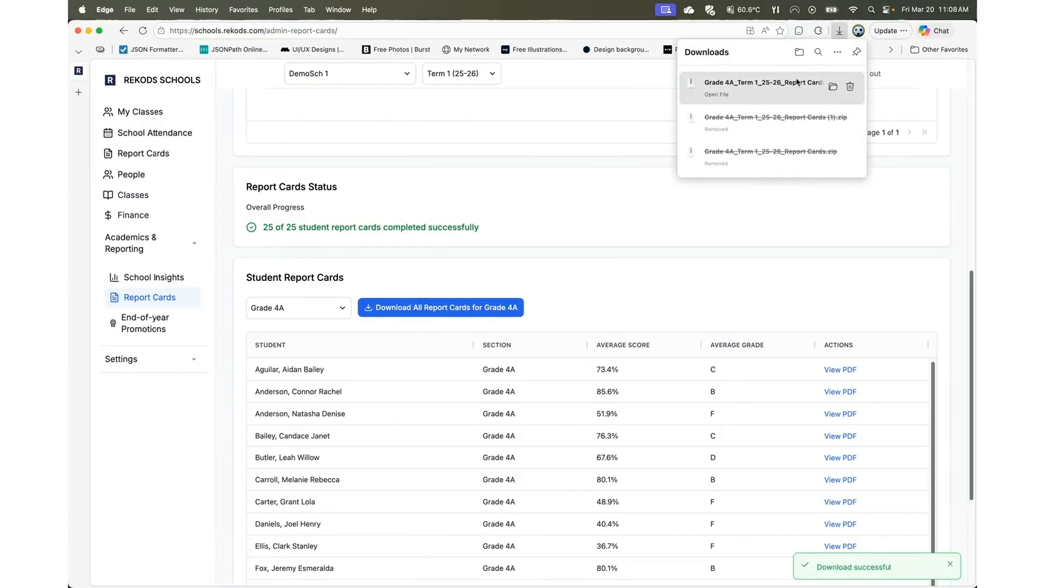
click(833, 86)
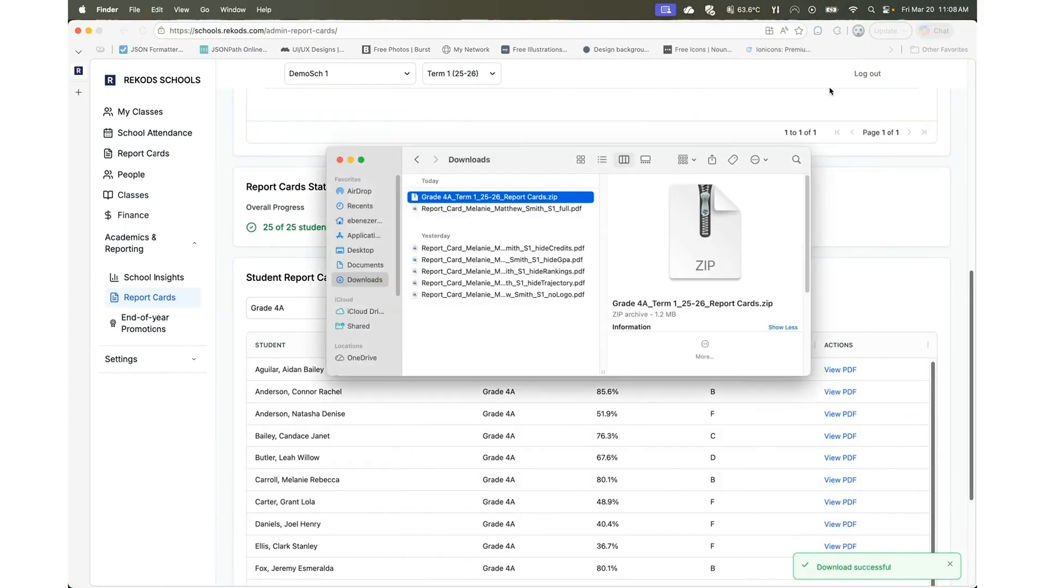
Extract the Grade 4A_Term 1_25-26_Report Cards.zip archive and preview several of the extracted student report card PDFs.
double_click(529, 199)
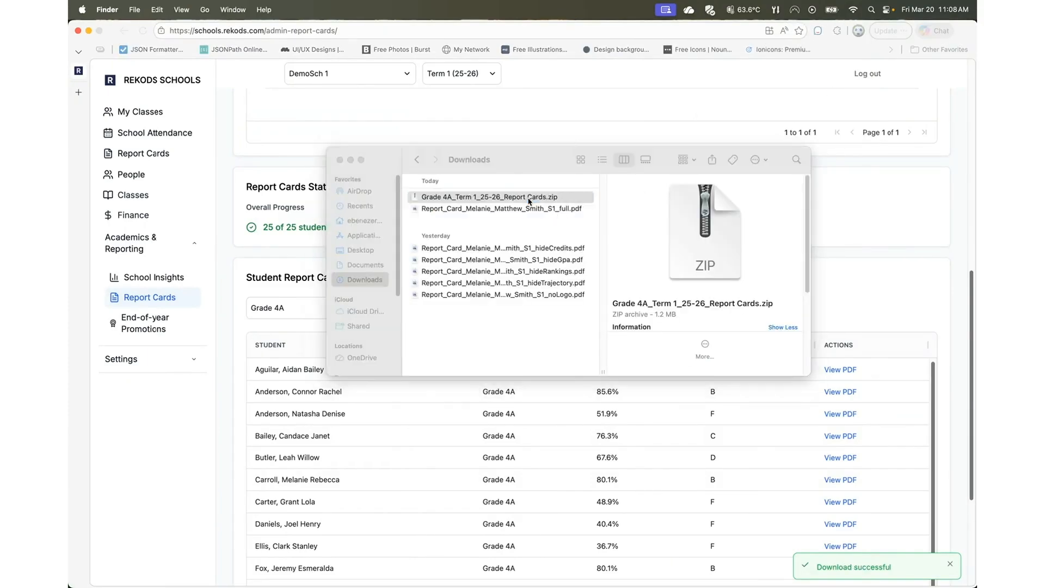
click(715, 198)
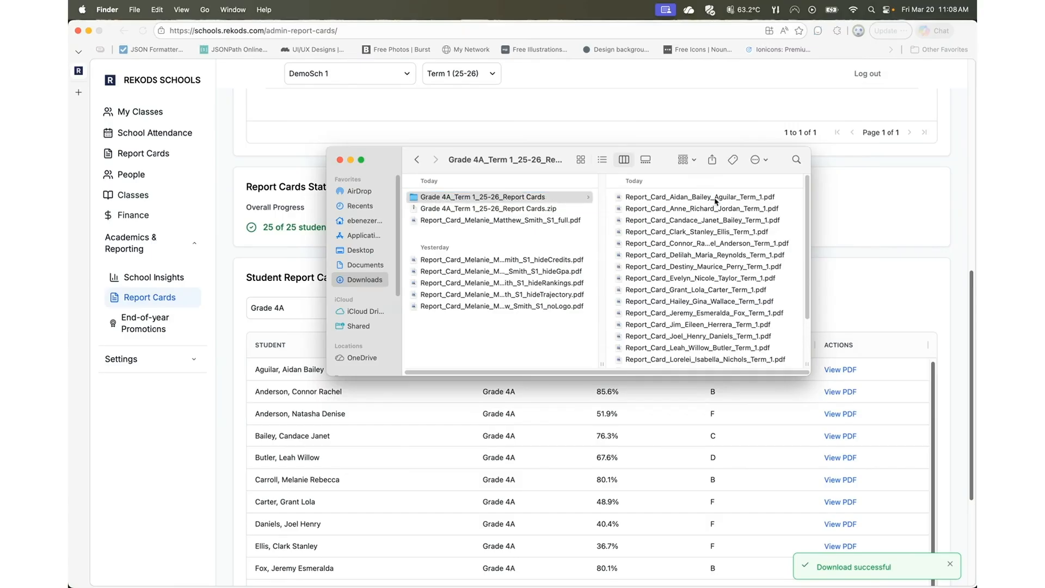
click(634, 232)
click(623, 267)
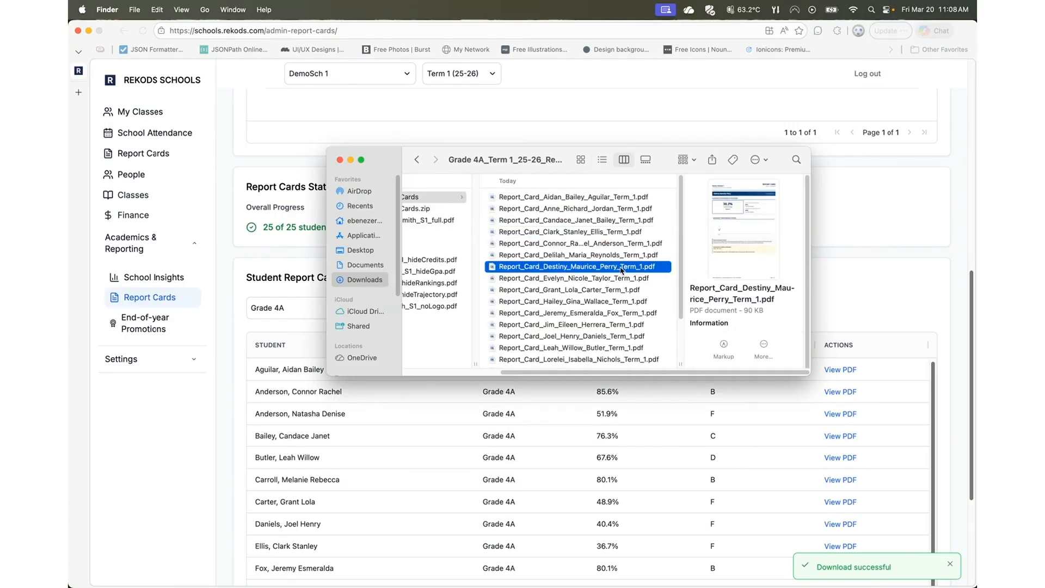
click(622, 289)
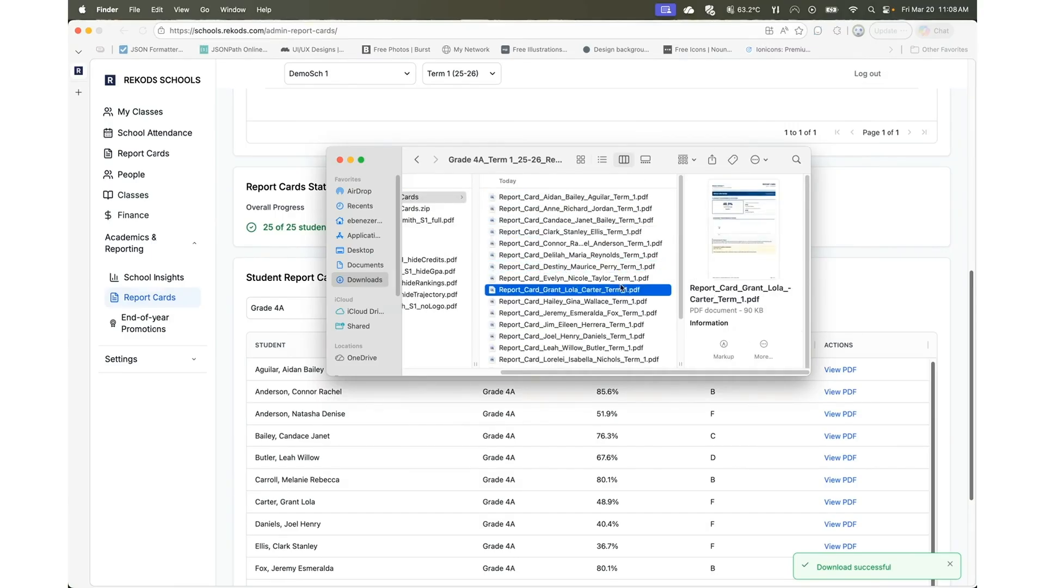
View the first extracted student's Term 1 report card PDF, then close the document and the Finder window.
double_click(622, 199)
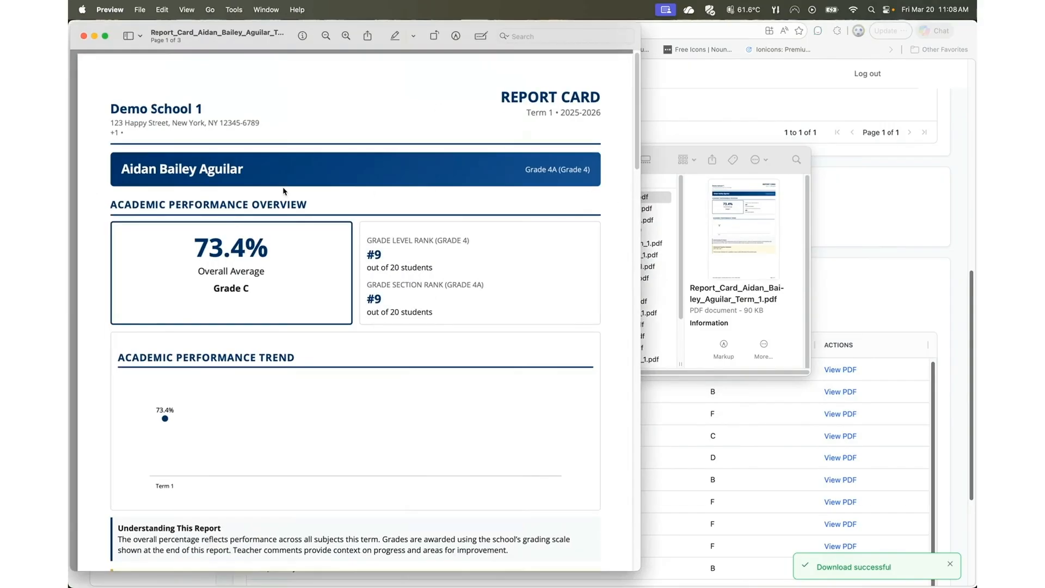
click(83, 35)
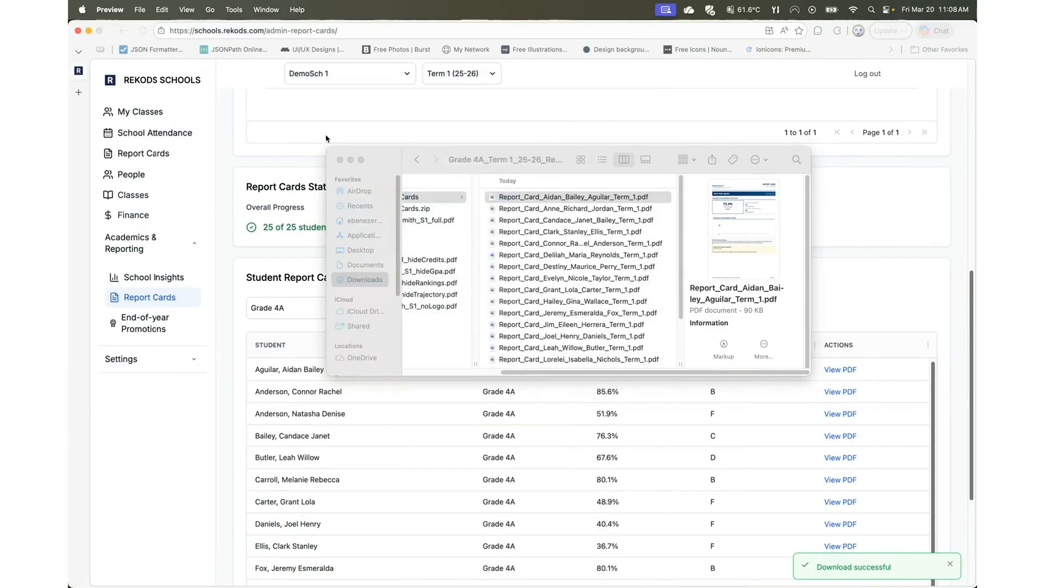
click(339, 160)
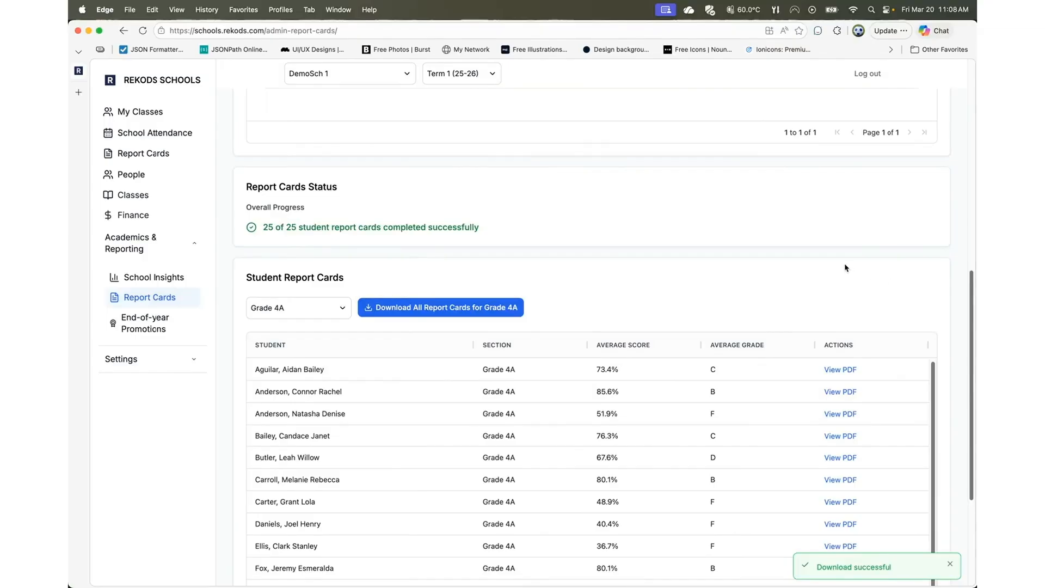
Publish the Term 1 report cards to parents, confirming that they have been reviewed and are ready.
scroll(846, 267, up, 9)
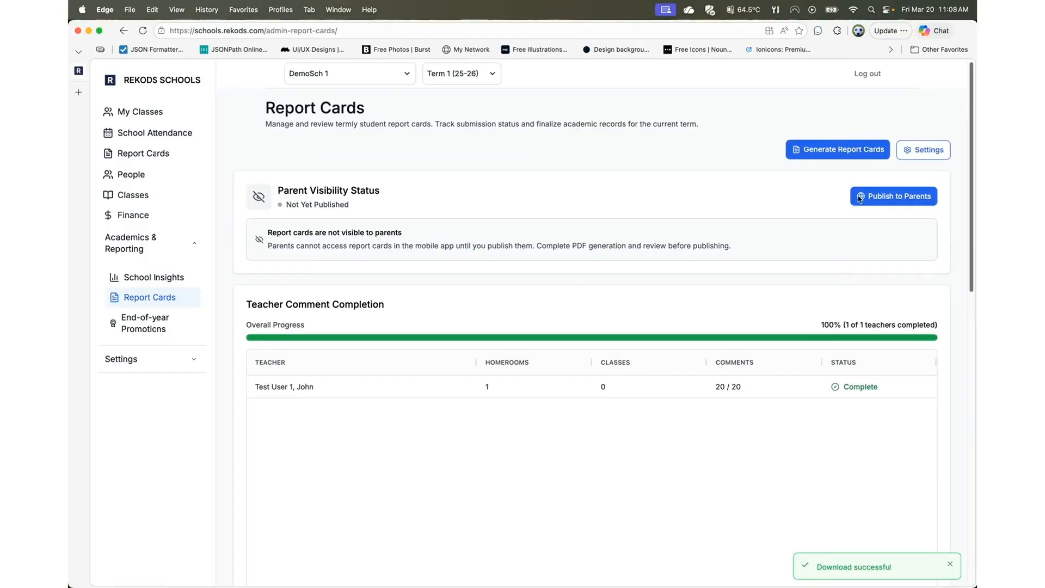
click(895, 205)
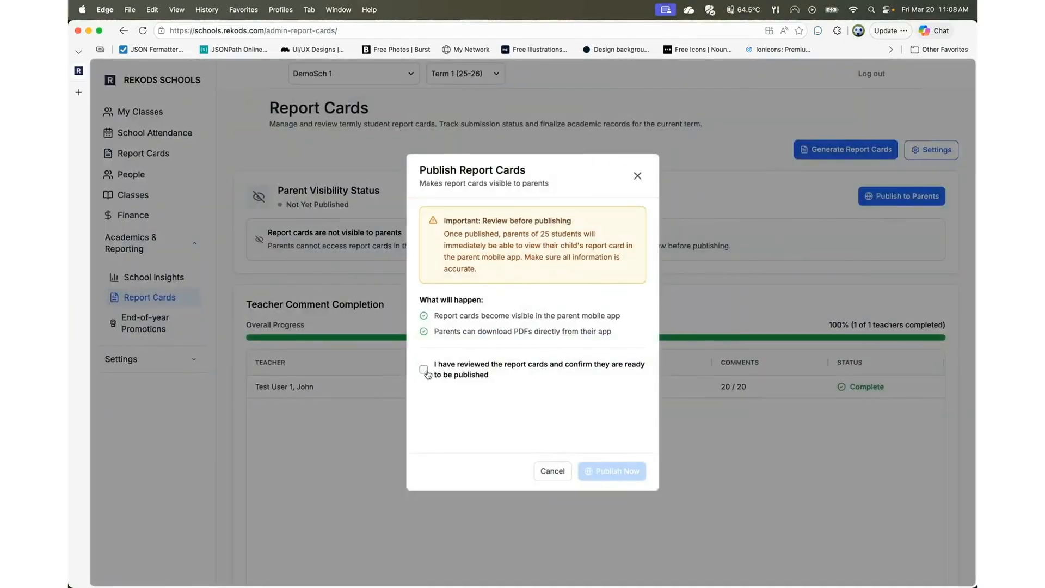
click(451, 374)
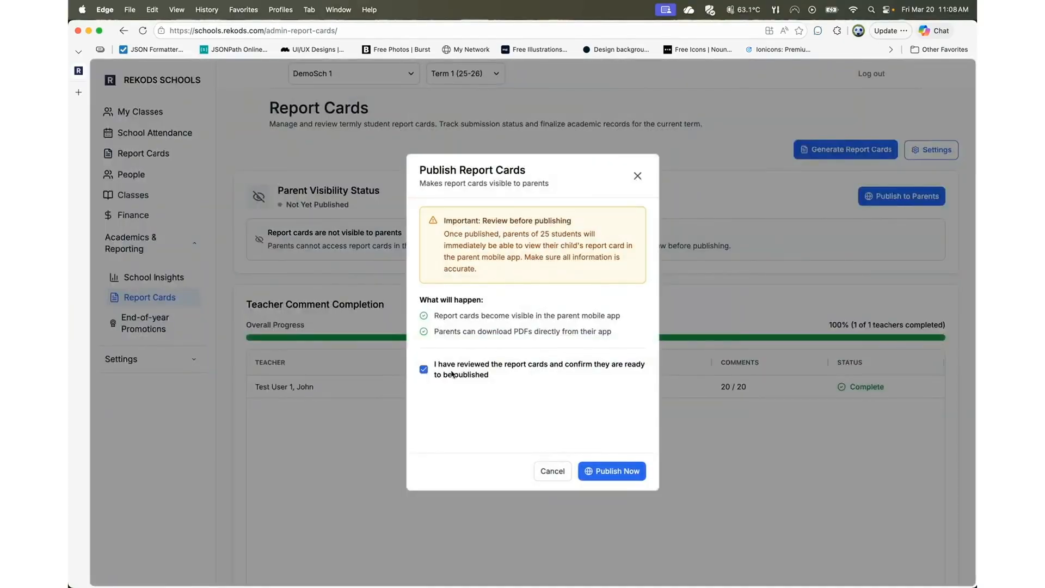
click(634, 472)
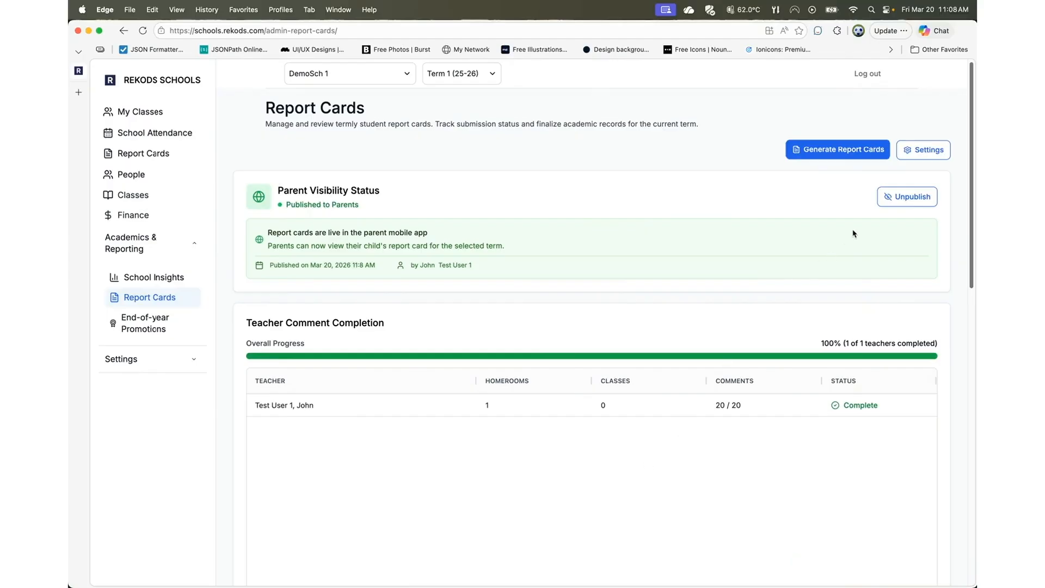
click(900, 197)
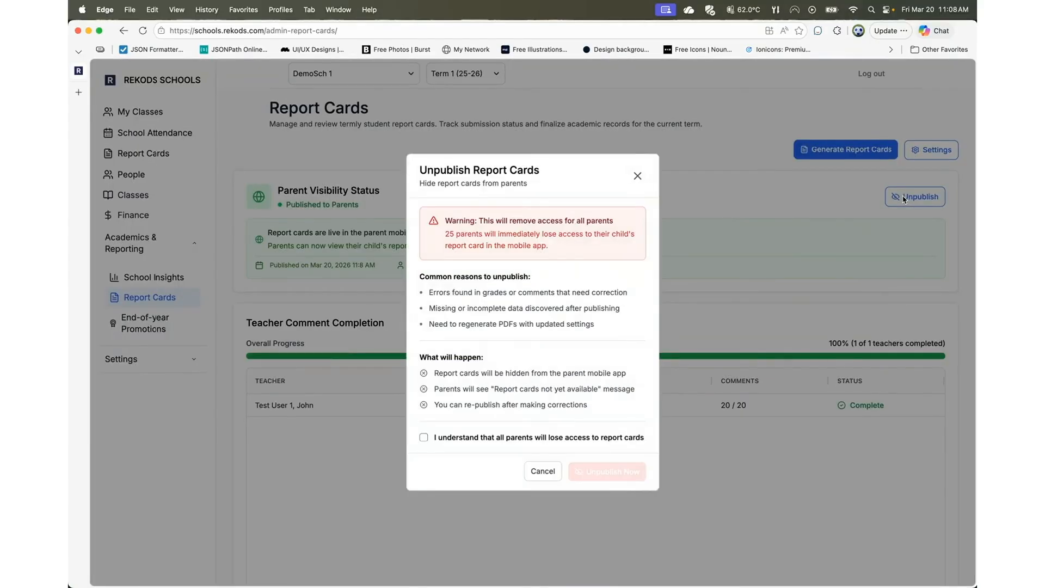
click(424, 438)
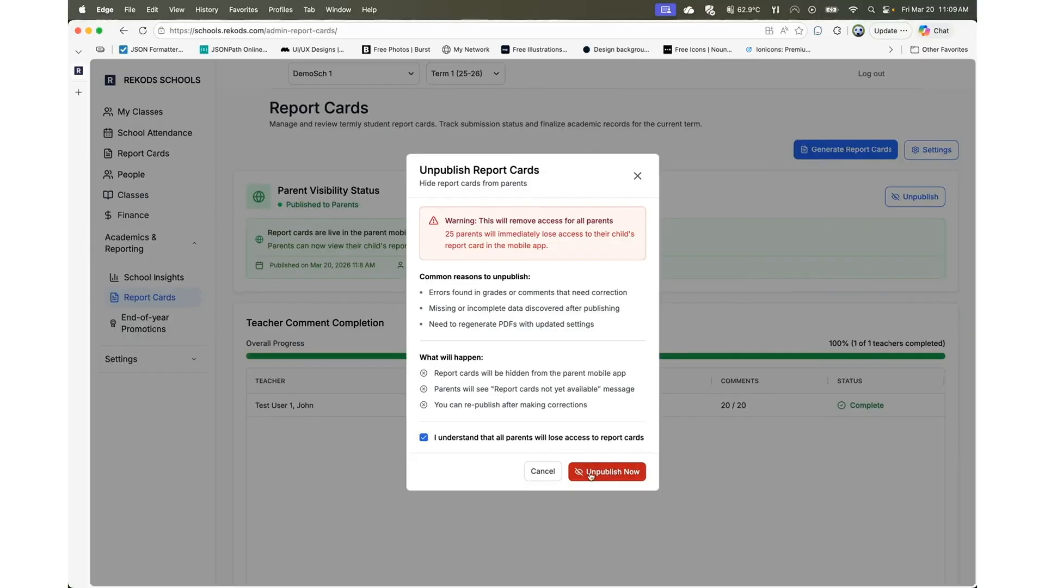
click(543, 472)
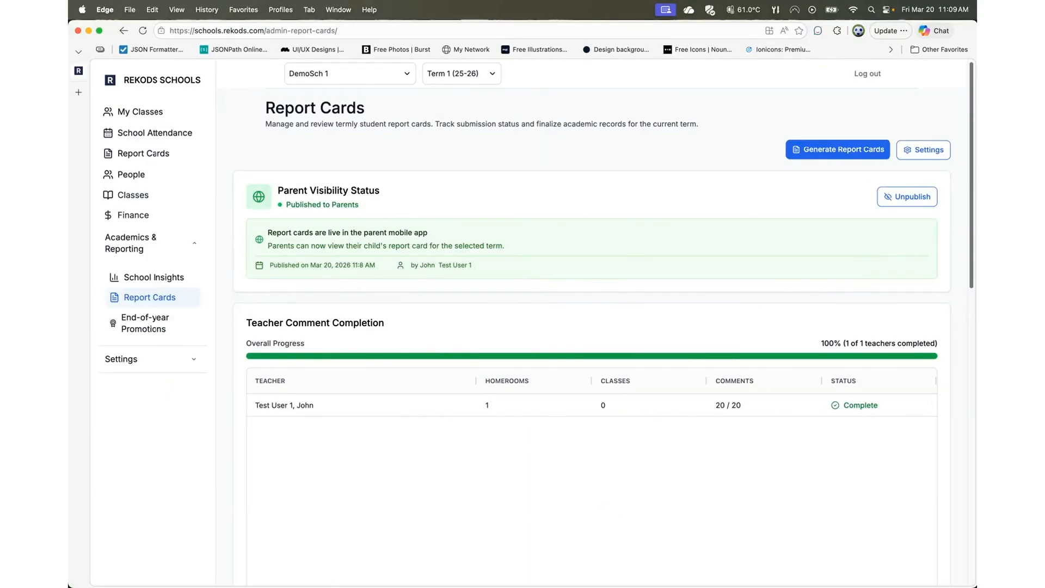
Switch to Finder and open the sample Semester 1 report card PDF ending in S1_full from Downloads.
click(109, 566)
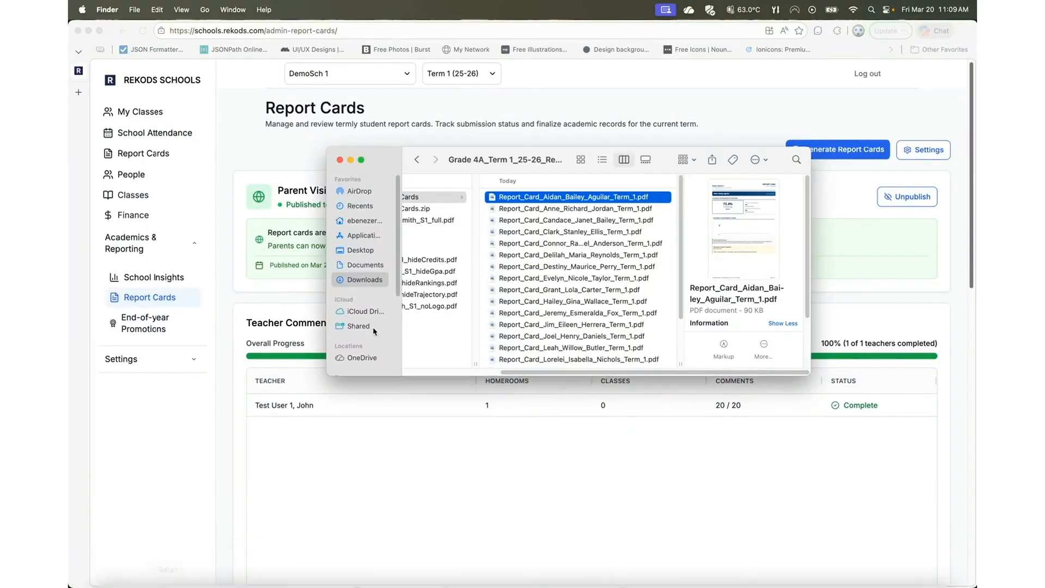
scroll(462, 283, left, 5)
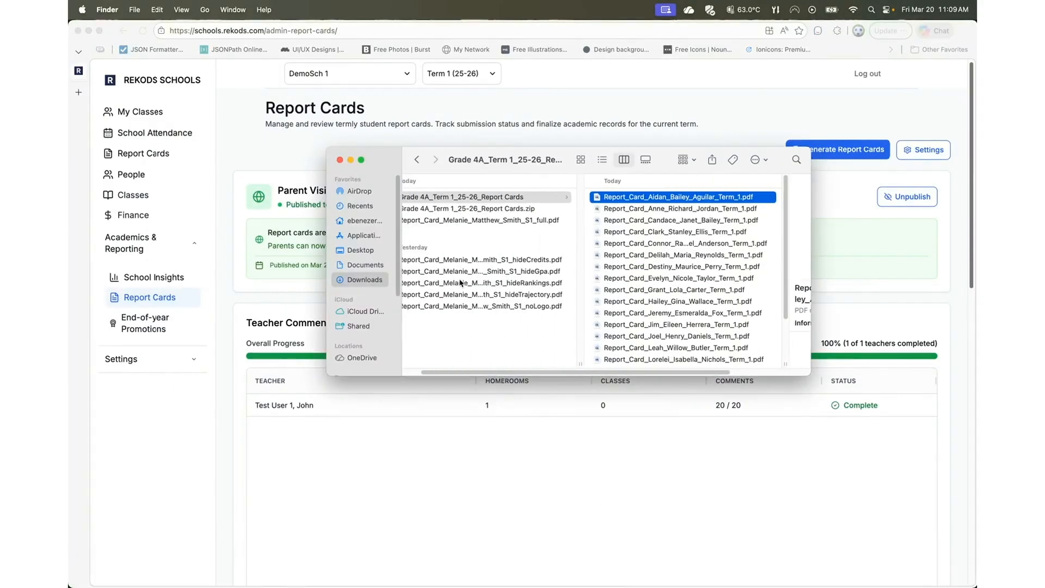
click(544, 220)
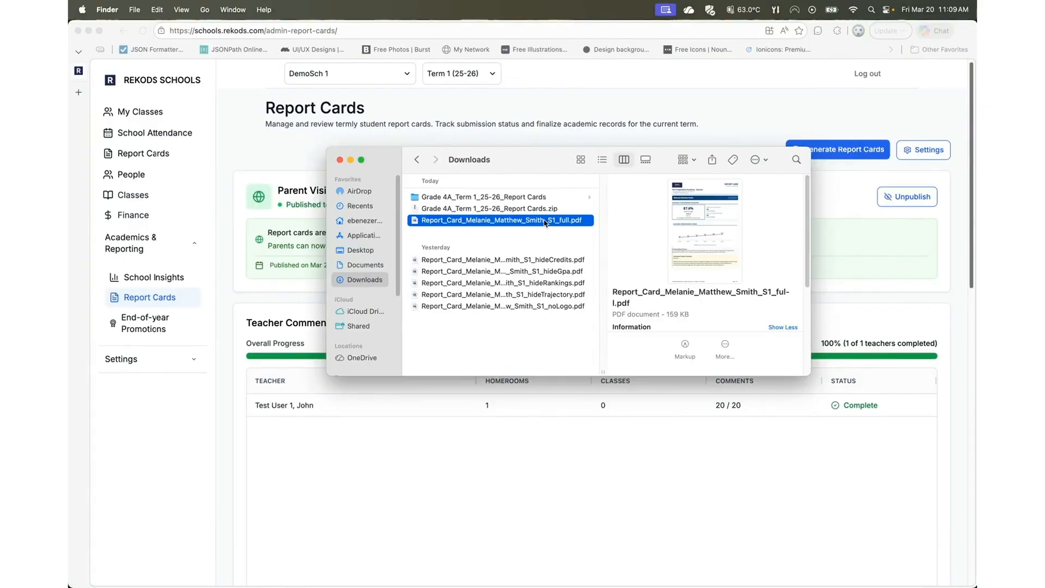
double_click(544, 221)
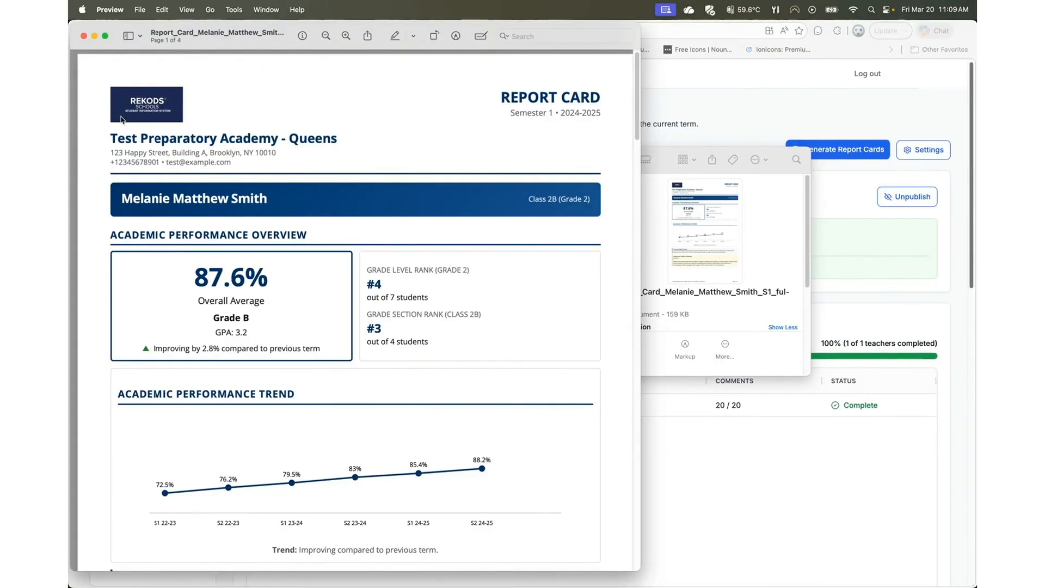
Examine the sample report card's performance trend, homeroom comment, subject summary and subject teacher comments, and close the PDF.
scroll(180, 111, down, 1)
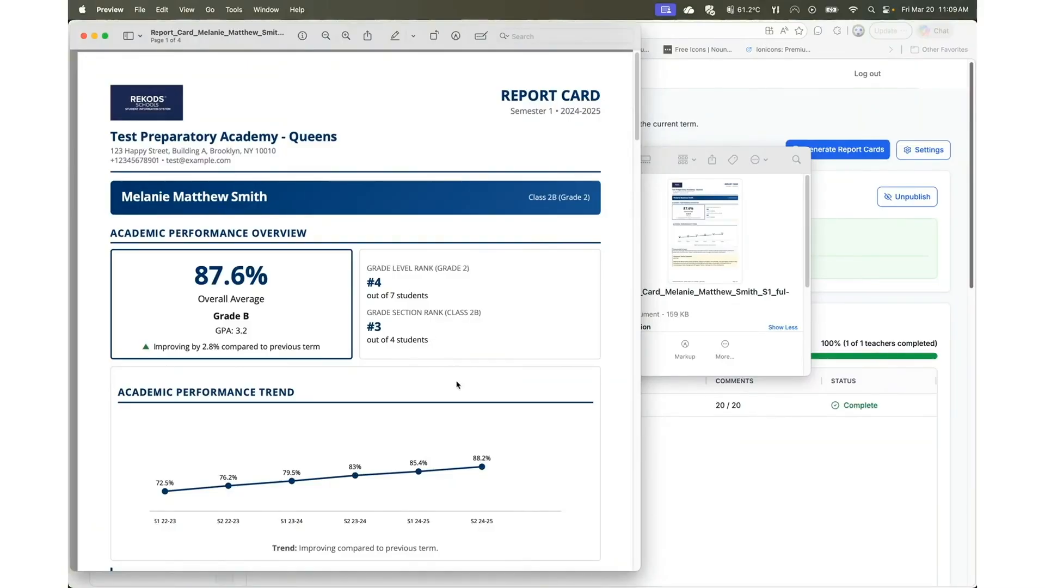
scroll(463, 409, down, 5)
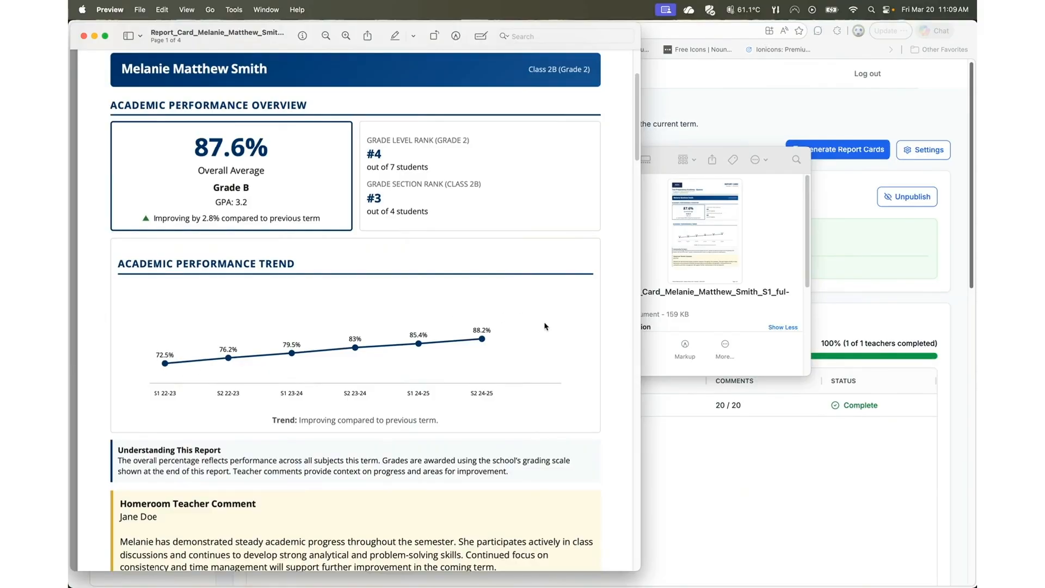
scroll(531, 335, down, 10)
scroll(531, 334, up, 1)
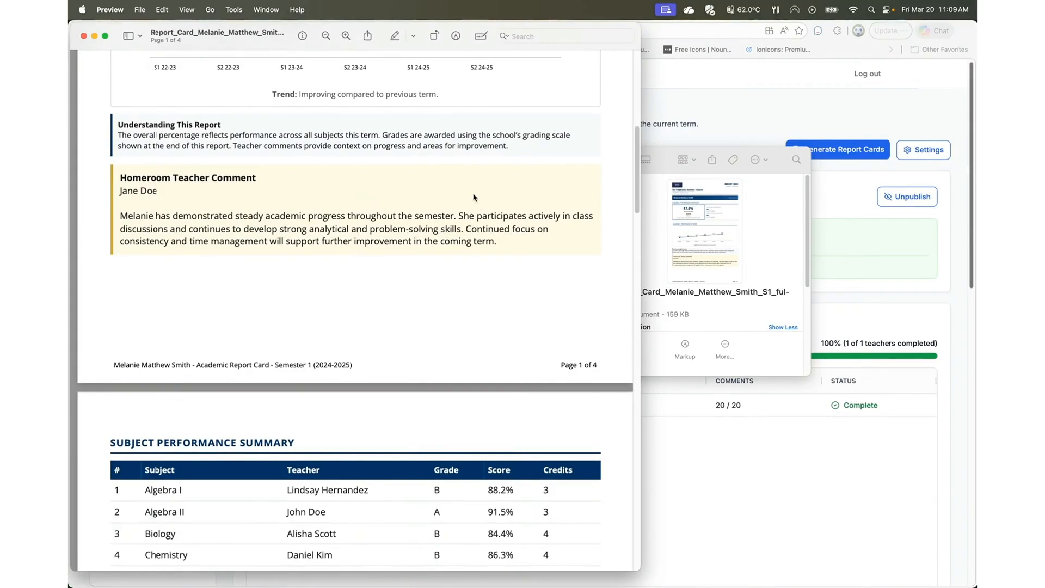
scroll(492, 352, down, 10)
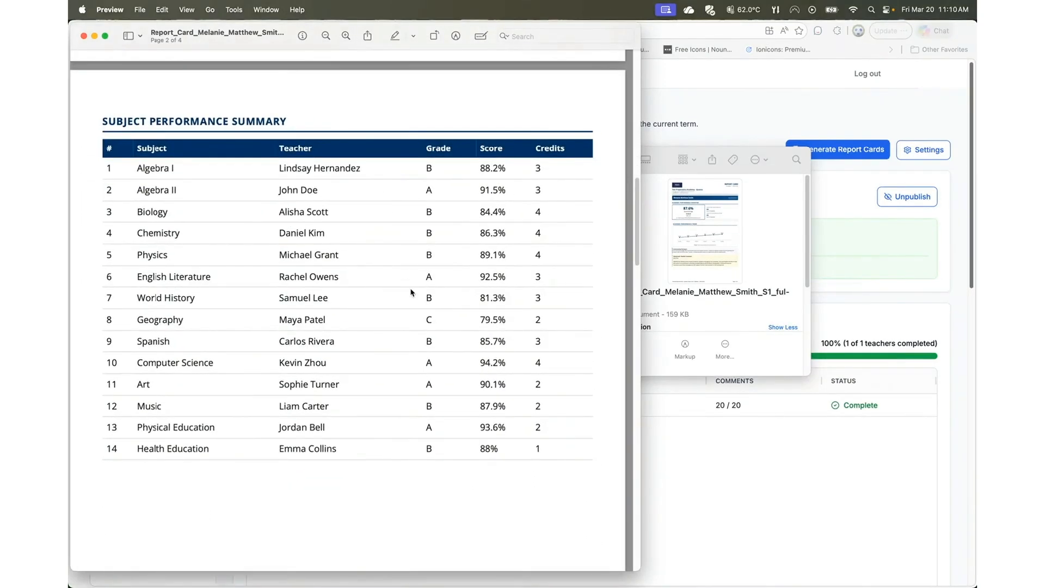
scroll(453, 422, down, 5)
scroll(452, 422, down, 10)
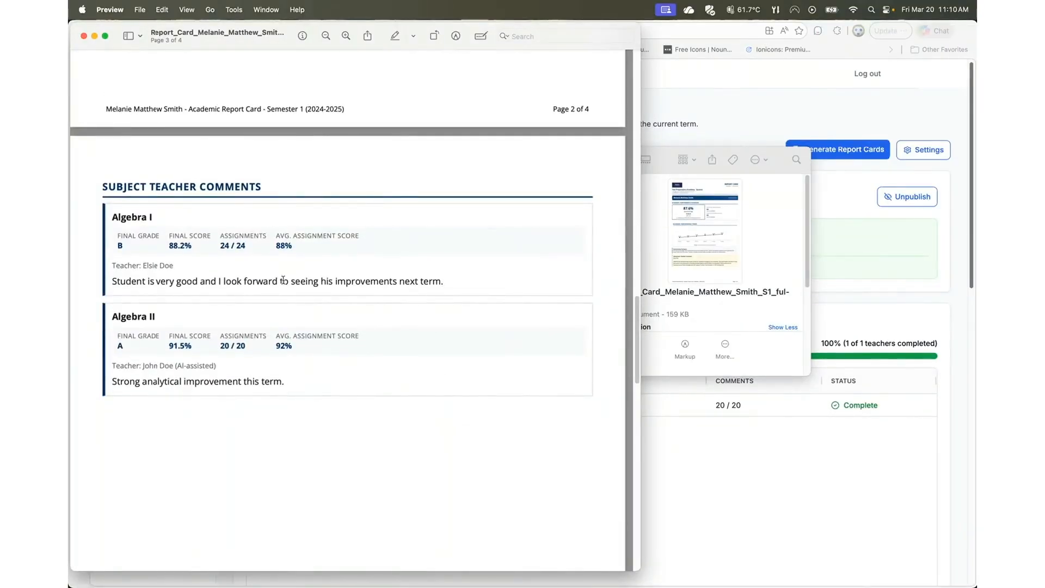
scroll(422, 375, down, 4)
scroll(423, 375, down, 10)
scroll(423, 375, up, 6)
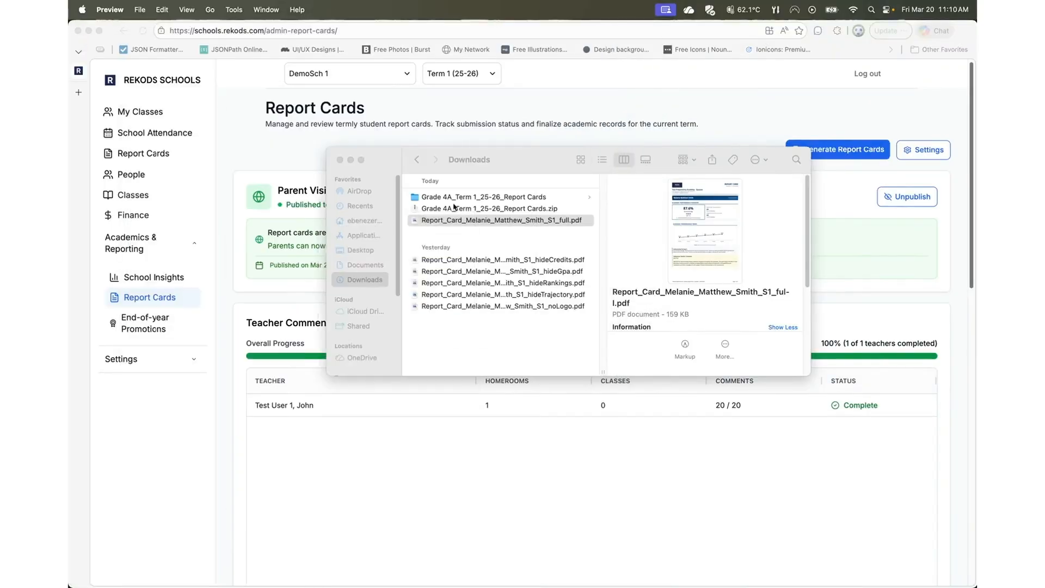
View the sample report card ending in S1_noLogo, checking its header and its GPA line, and close it.
click(526, 327)
click(550, 307)
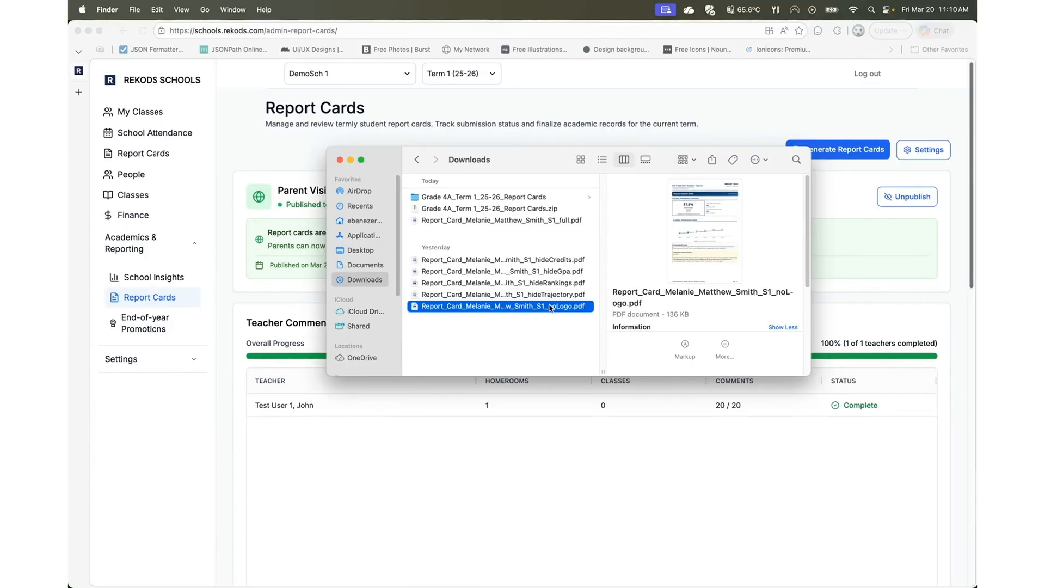
double_click(551, 307)
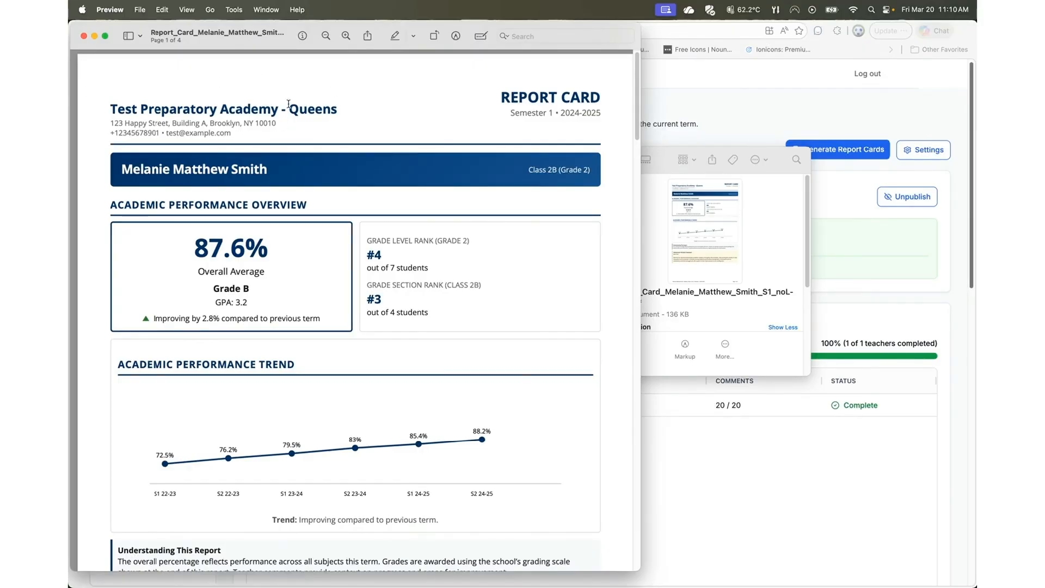
click(84, 37)
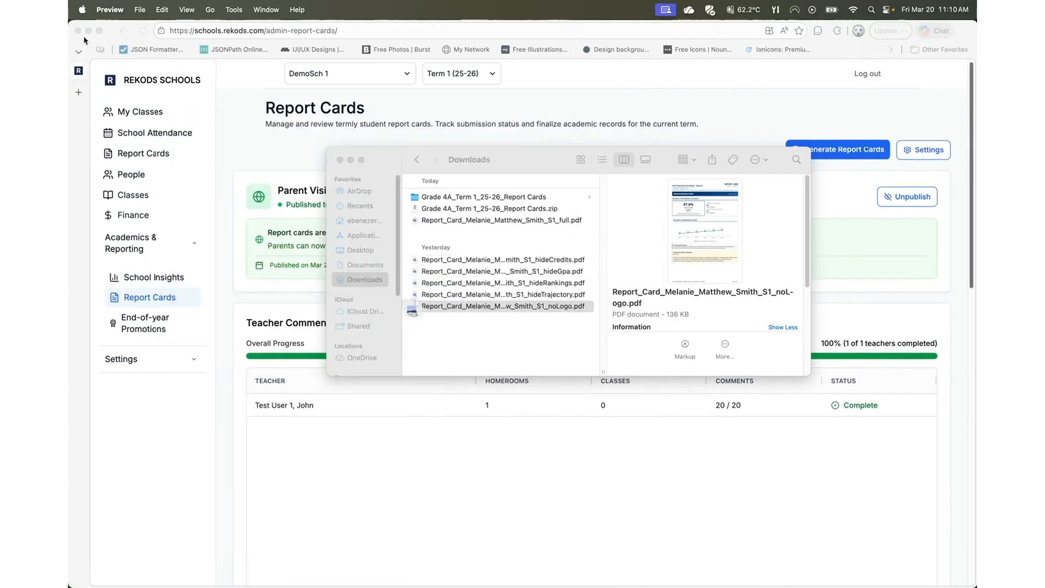
click(545, 307)
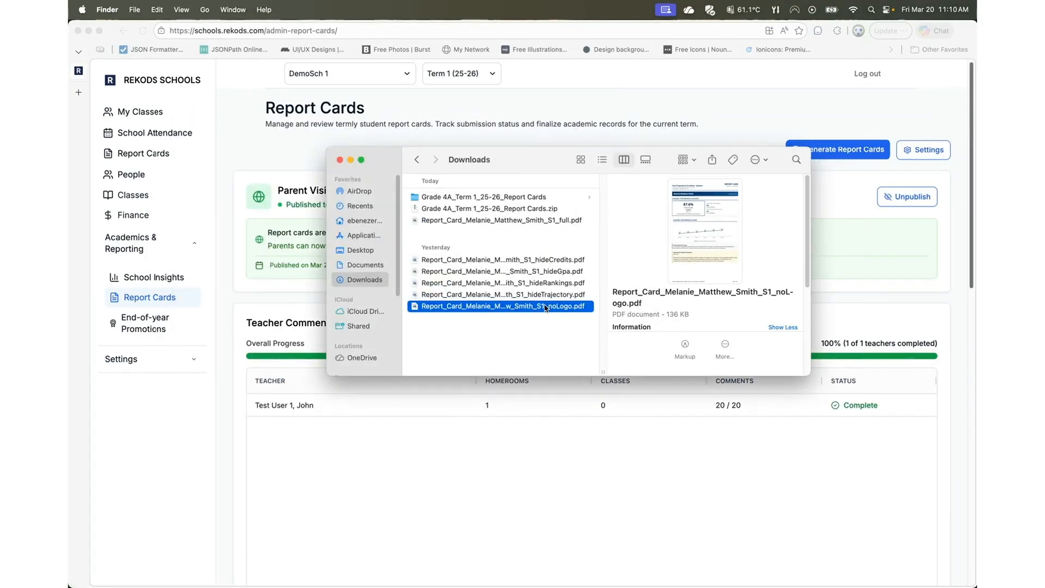
double_click(530, 307)
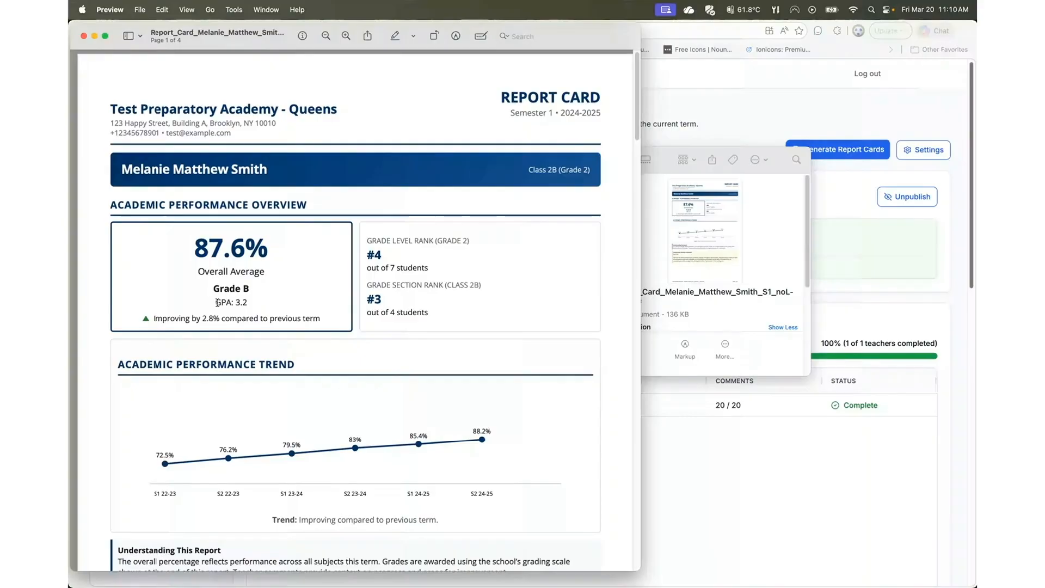
drag(217, 302, 260, 298)
click(83, 36)
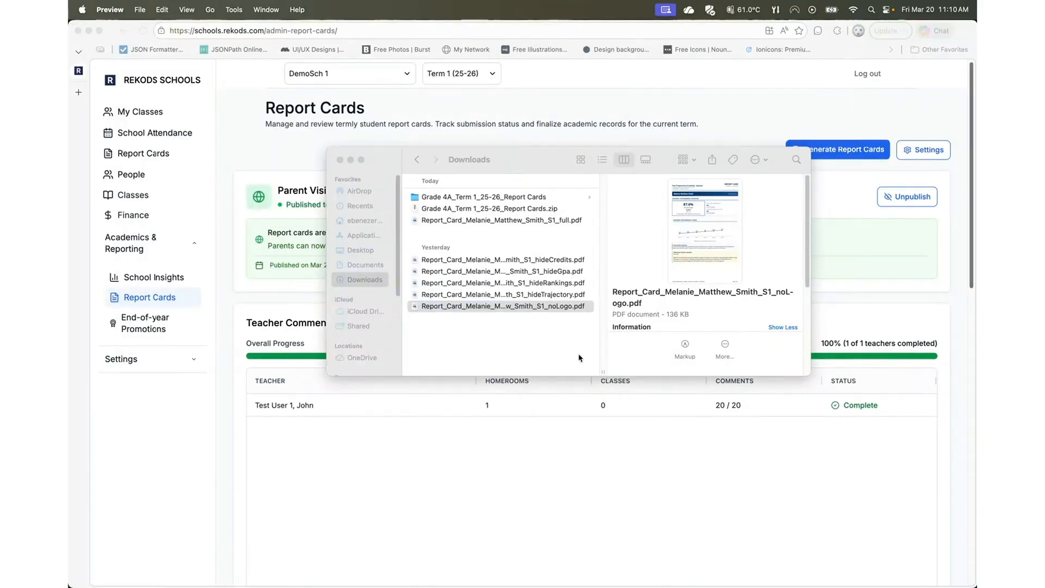
View the sample report card ending in S1_hideGpa, checking the overall average and ranking sections, and close it.
double_click(546, 272)
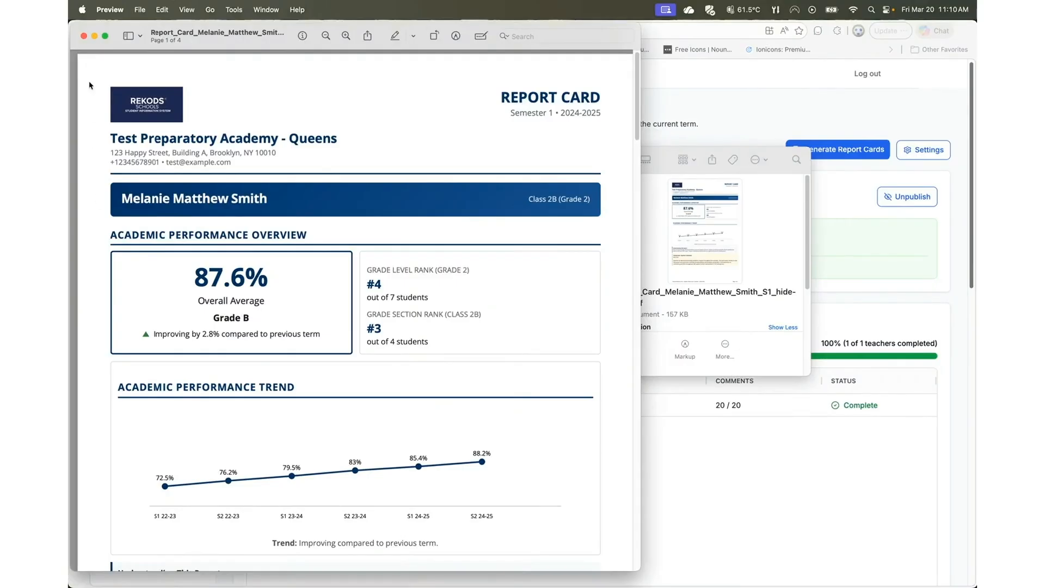
click(84, 36)
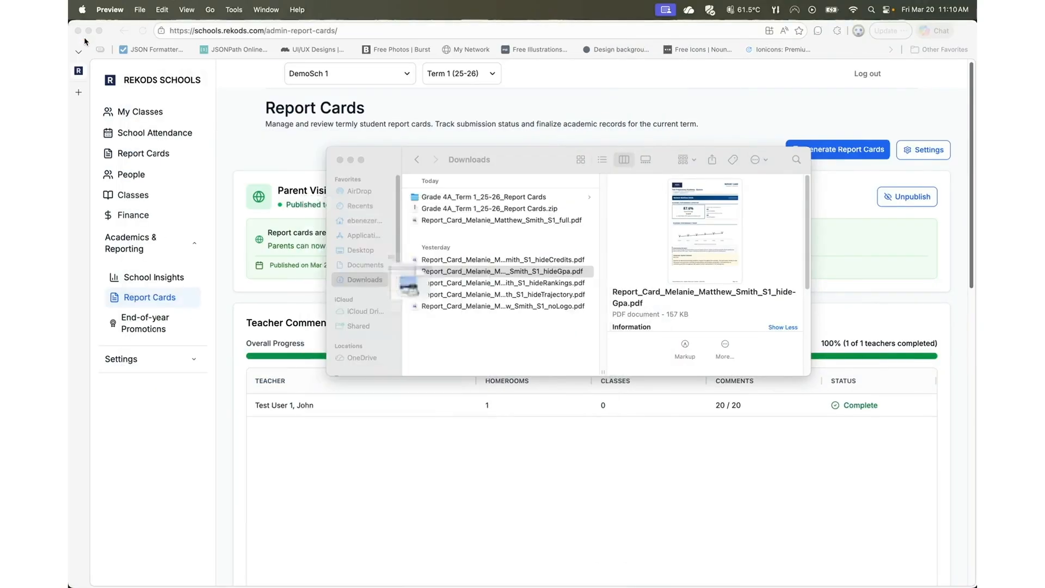
double_click(484, 272)
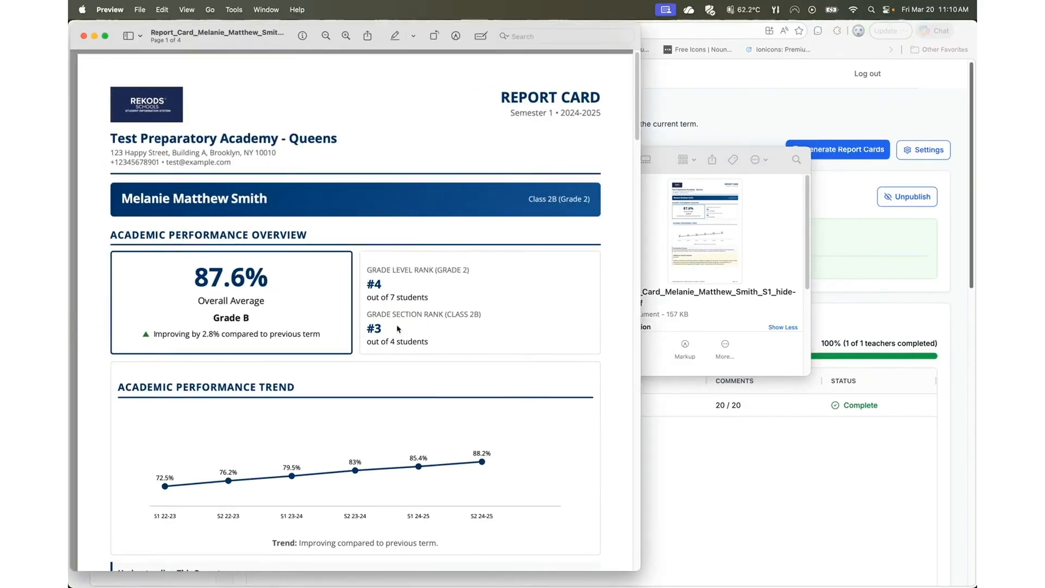
click(84, 36)
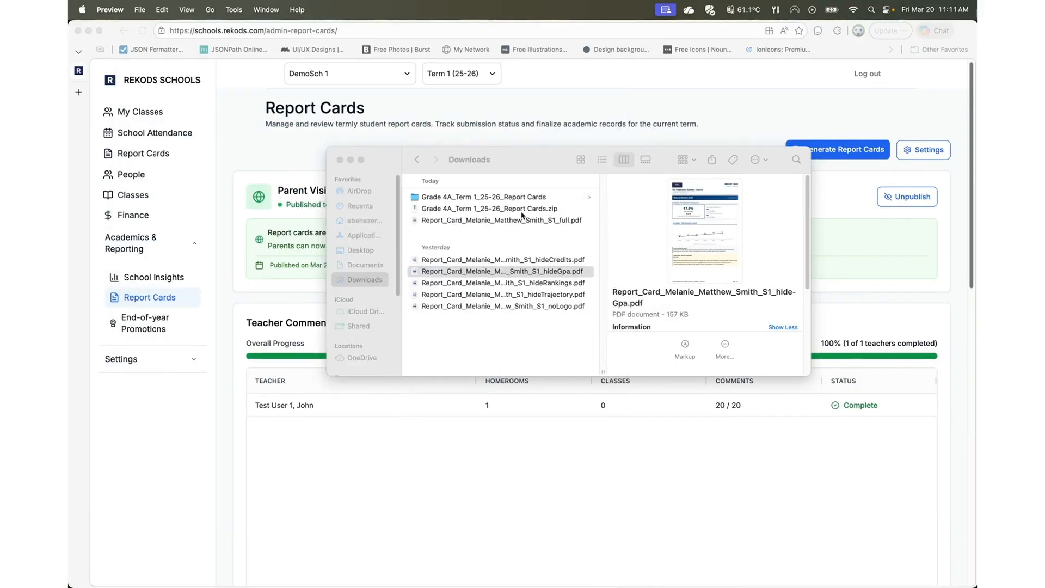
View the sample report card ending in S1_hideRankings, checking its academic performance overview and trend sections, and close it.
click(547, 284)
click(545, 284)
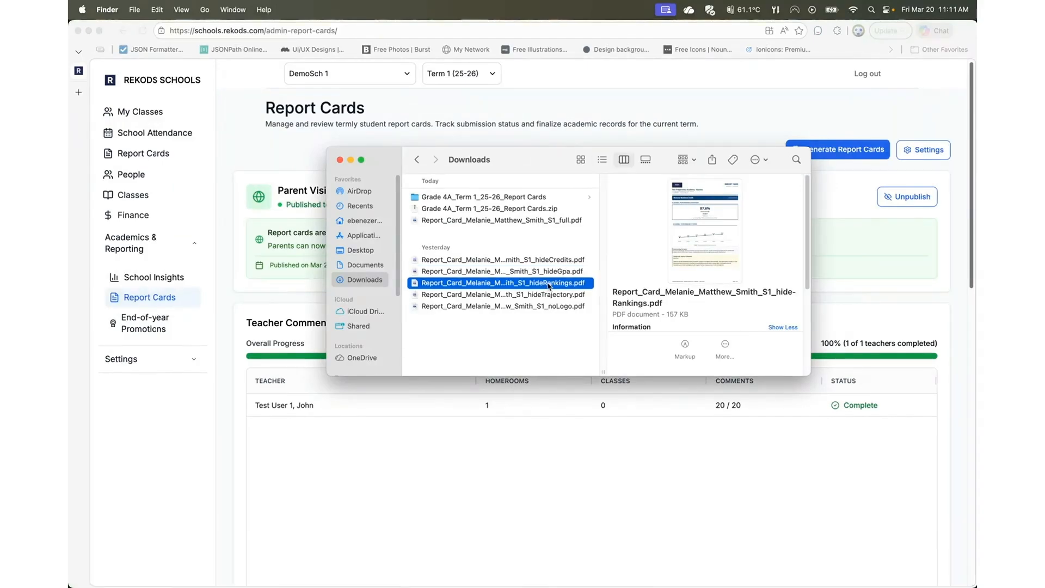
double_click(548, 284)
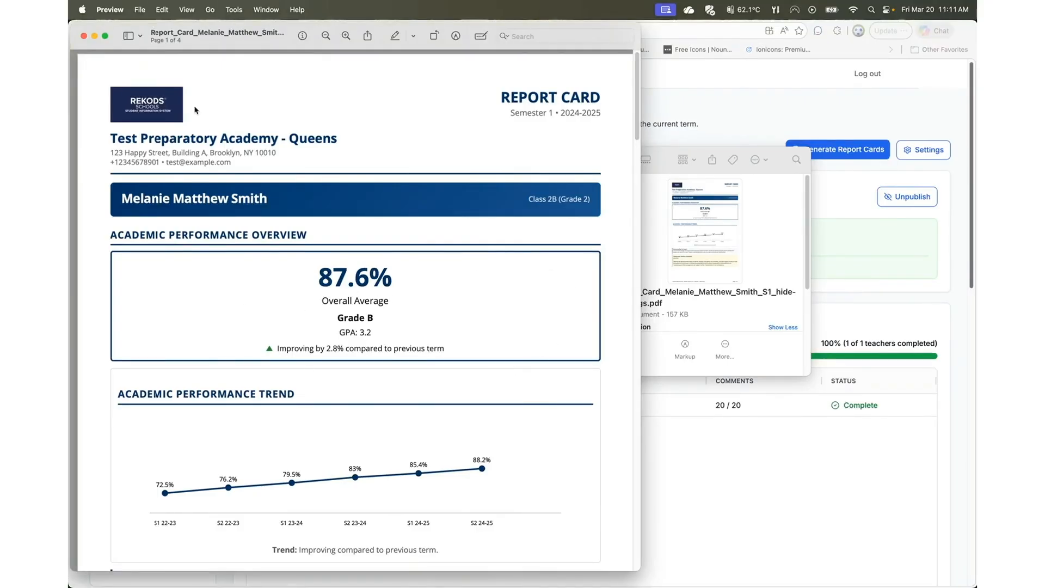
click(83, 36)
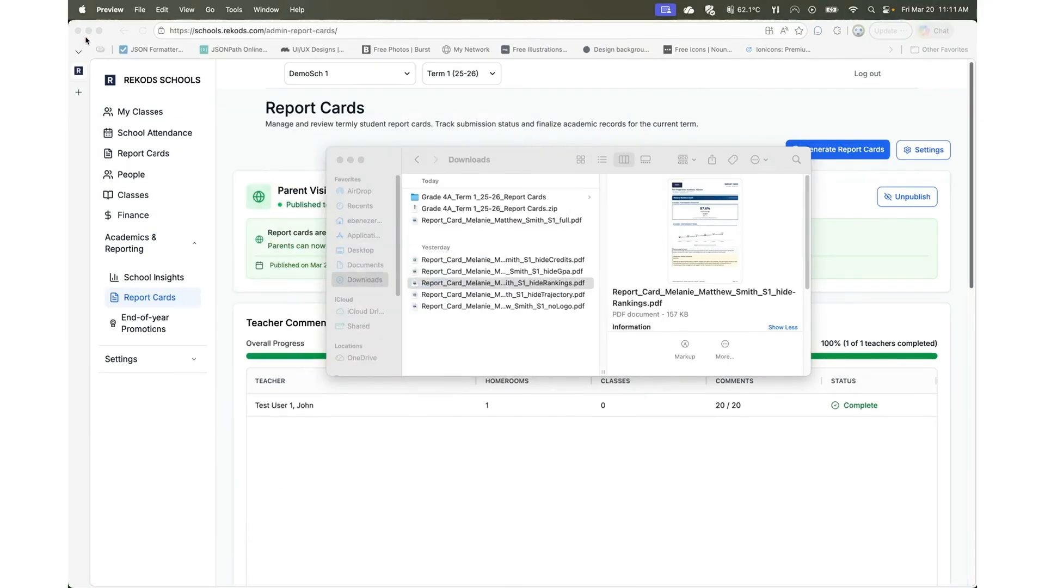
click(555, 286)
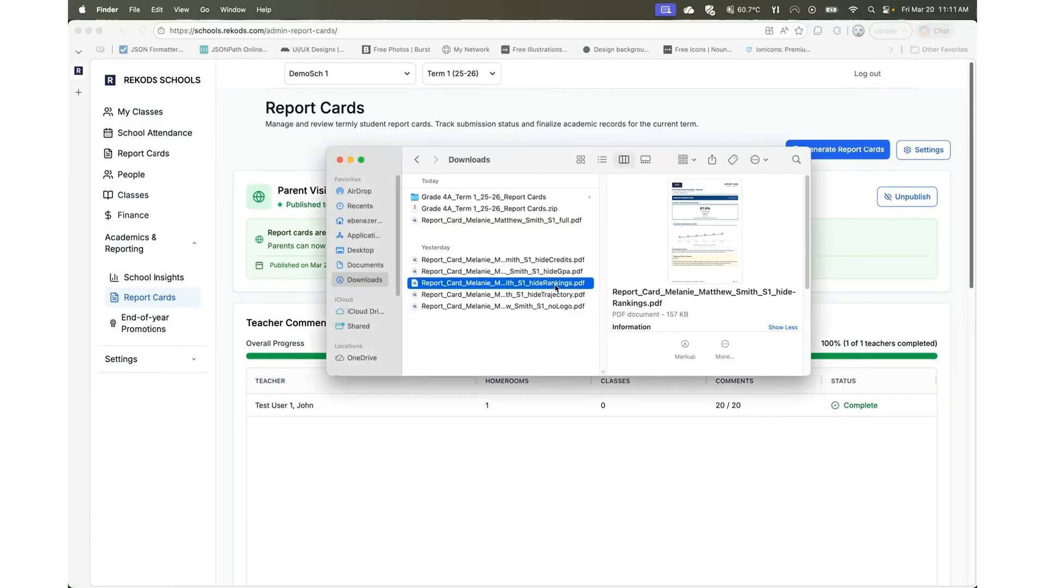
double_click(555, 284)
scroll(148, 253, down, 5)
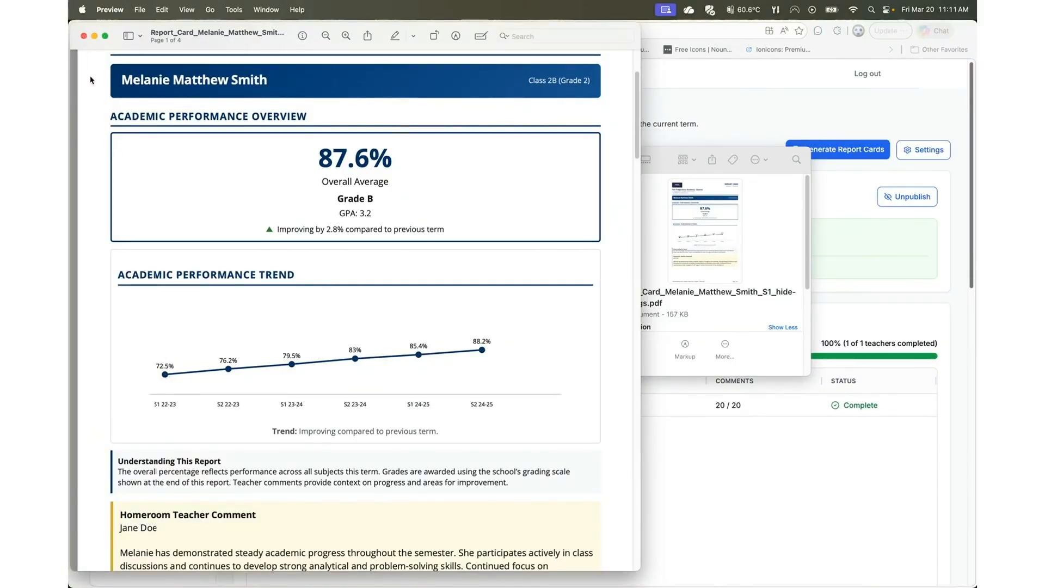
click(84, 36)
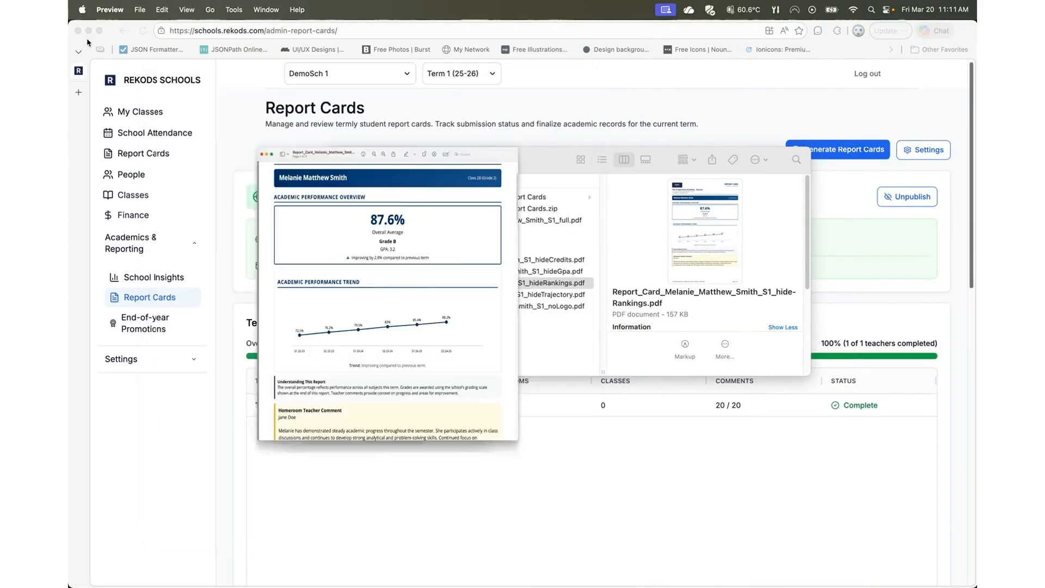
View the sample report card ending in S1_hideTrajectory, checking its first page from the performance overview to the homeroom comment, and close it.
click(550, 296)
double_click(550, 295)
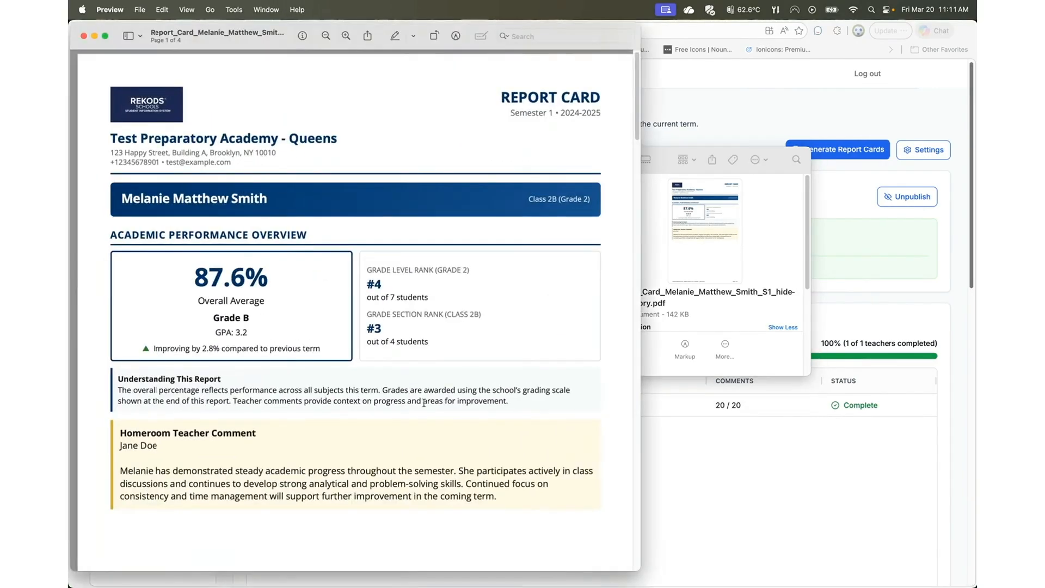
scroll(423, 402, down, 2)
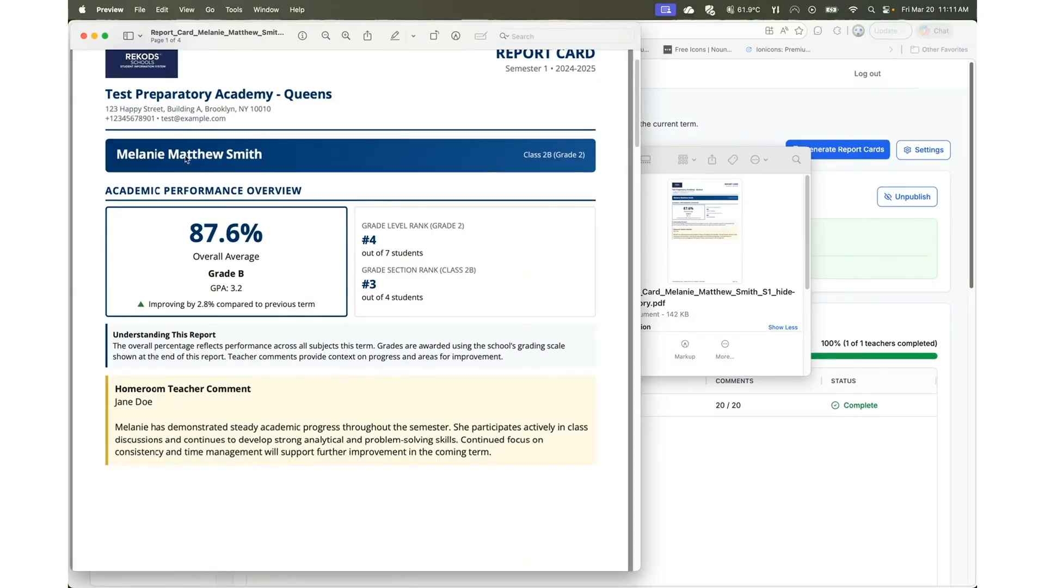
click(84, 36)
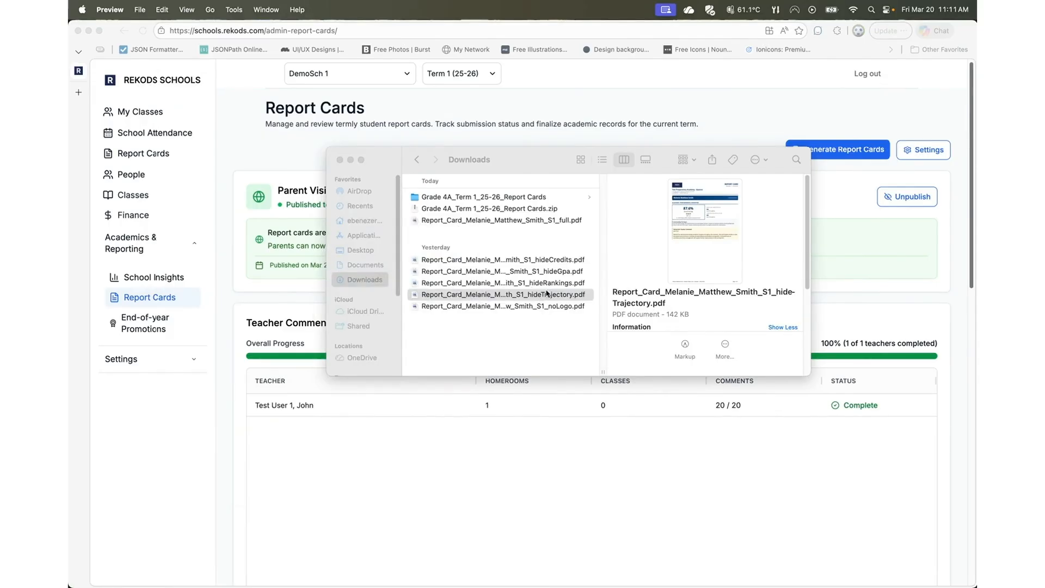
Reopen the S1_hideTrajectory report card, examine the Credits column in its subject performance summary, and close it.
click(547, 294)
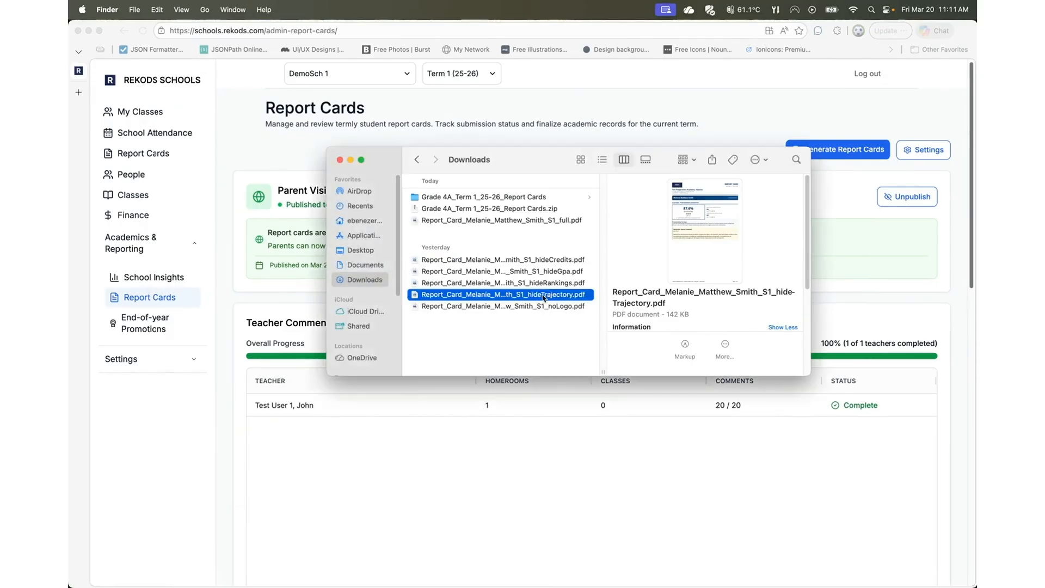
double_click(543, 295)
scroll(473, 373, down, 15)
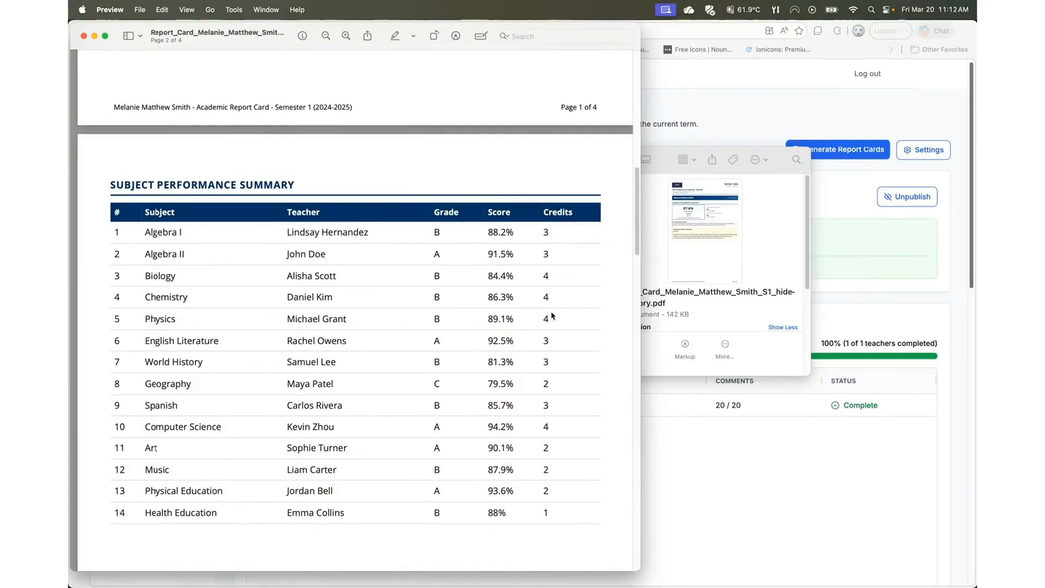
click(83, 36)
View the sample report card ending in S1_hideCredits, checking the columns of its subject performance summary, and close it.
click(553, 270)
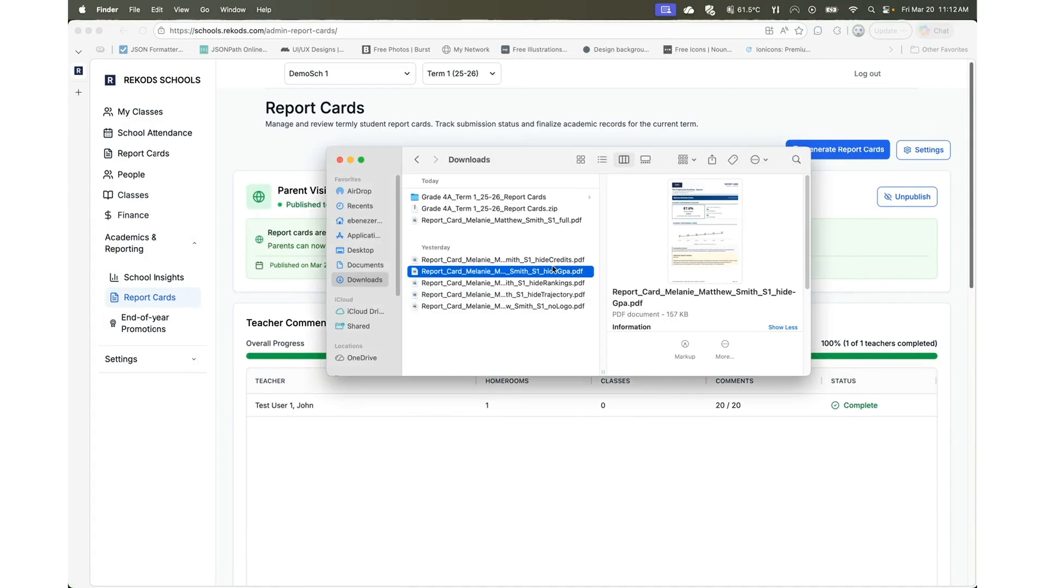
double_click(547, 260)
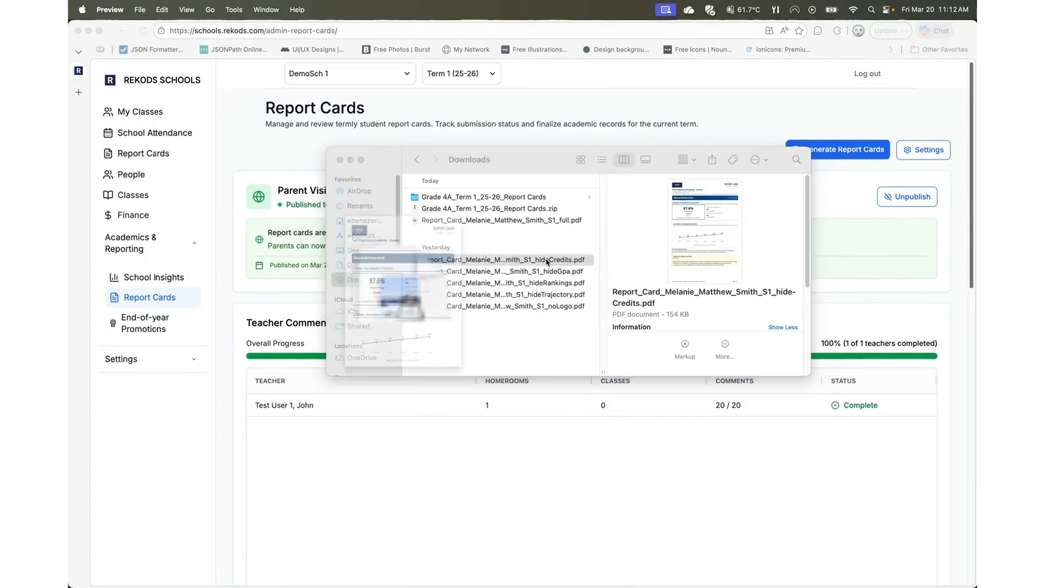
scroll(463, 411, down, 15)
scroll(463, 411, down, 3)
scroll(464, 411, up, 3)
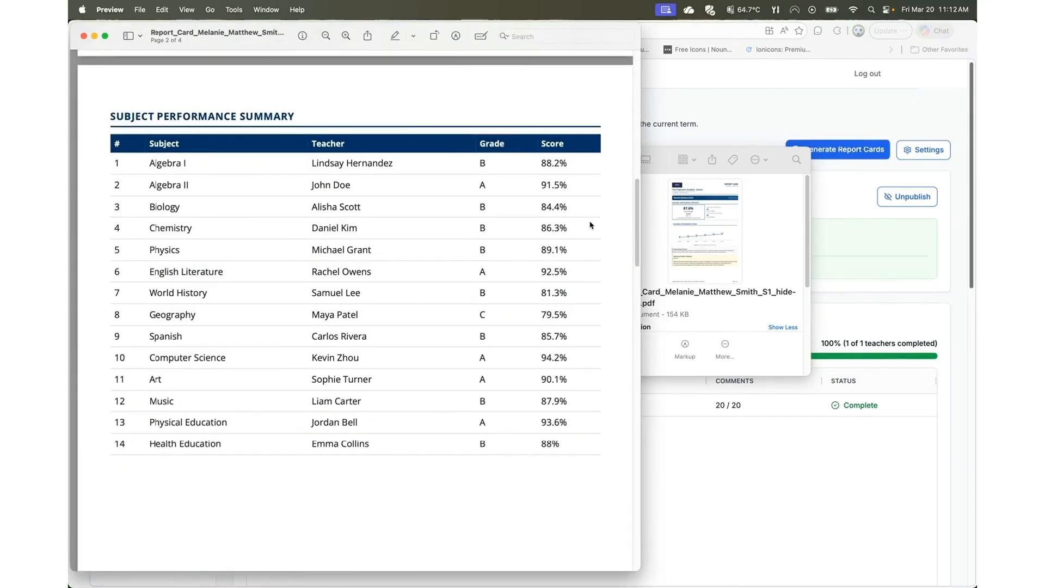
click(84, 36)
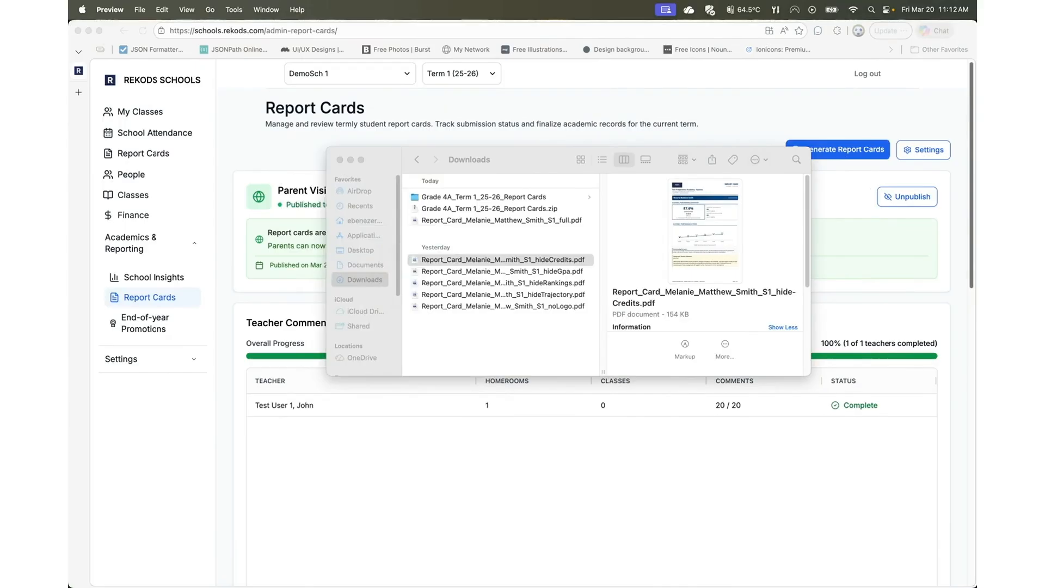
Switch back to the Report Cards page in Edge and review the report cards status and Grade 4A student list.
click(677, 490)
scroll(713, 481, down, 10)
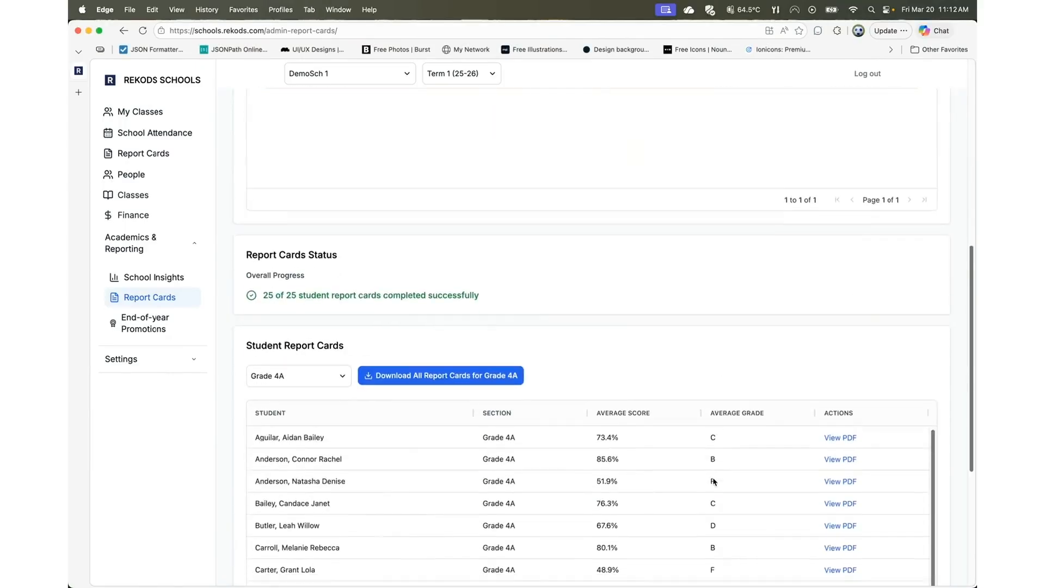
scroll(713, 481, down, 1)
scroll(714, 481, down, 2)
scroll(714, 481, up, 2)
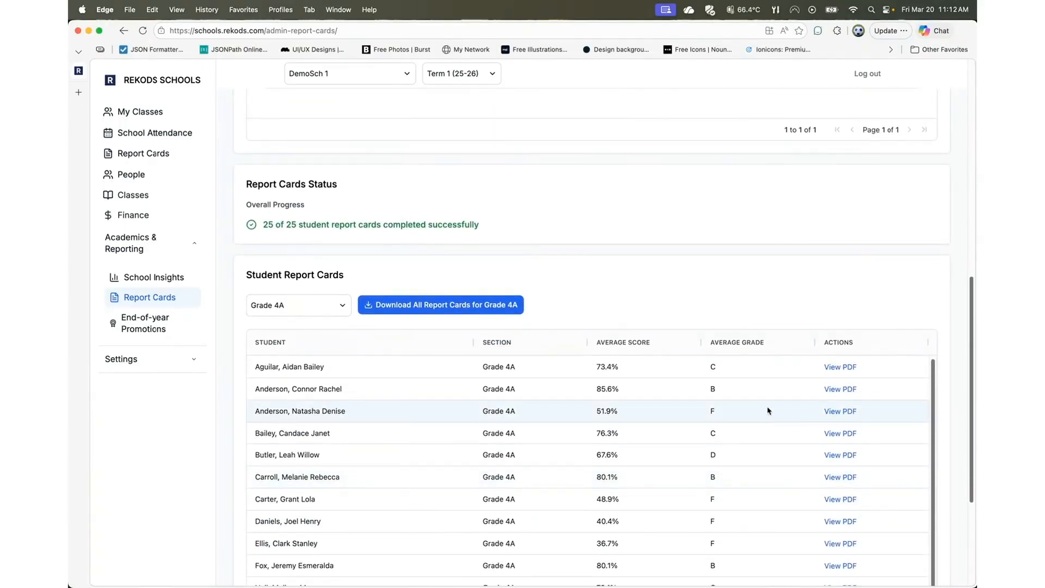